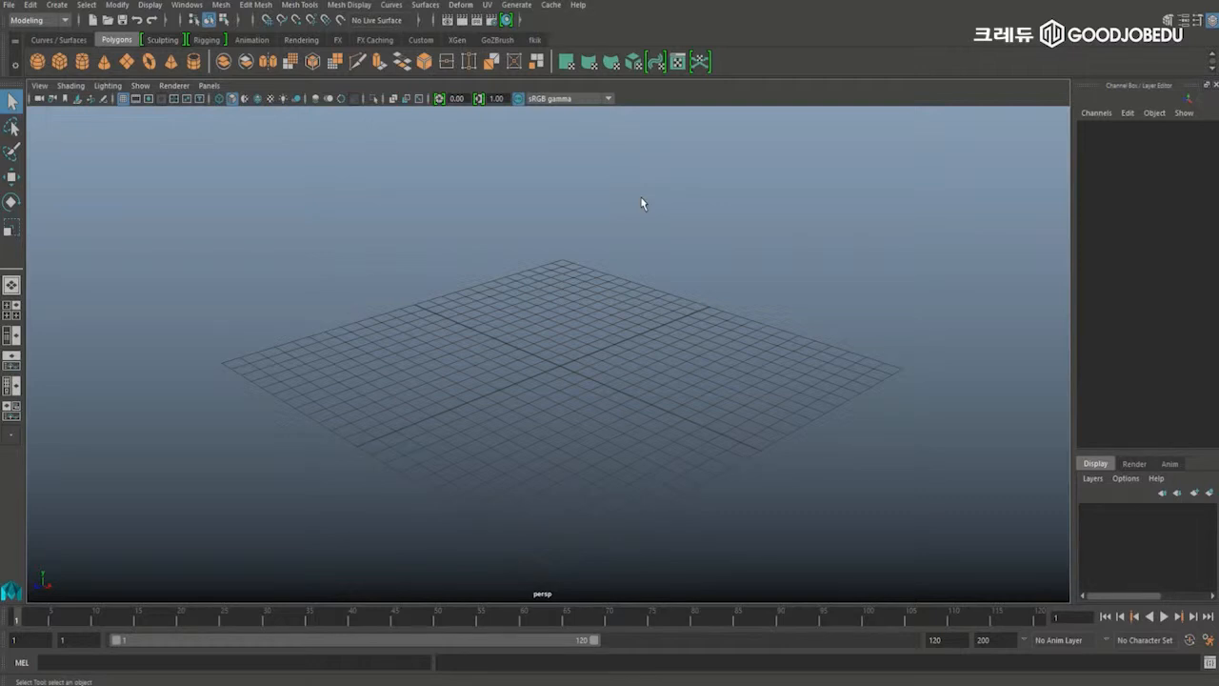
{"action": "right_click_drag", "start_coordinate": [642, 196], "coordinate": [372, 263], "text": "alt"}
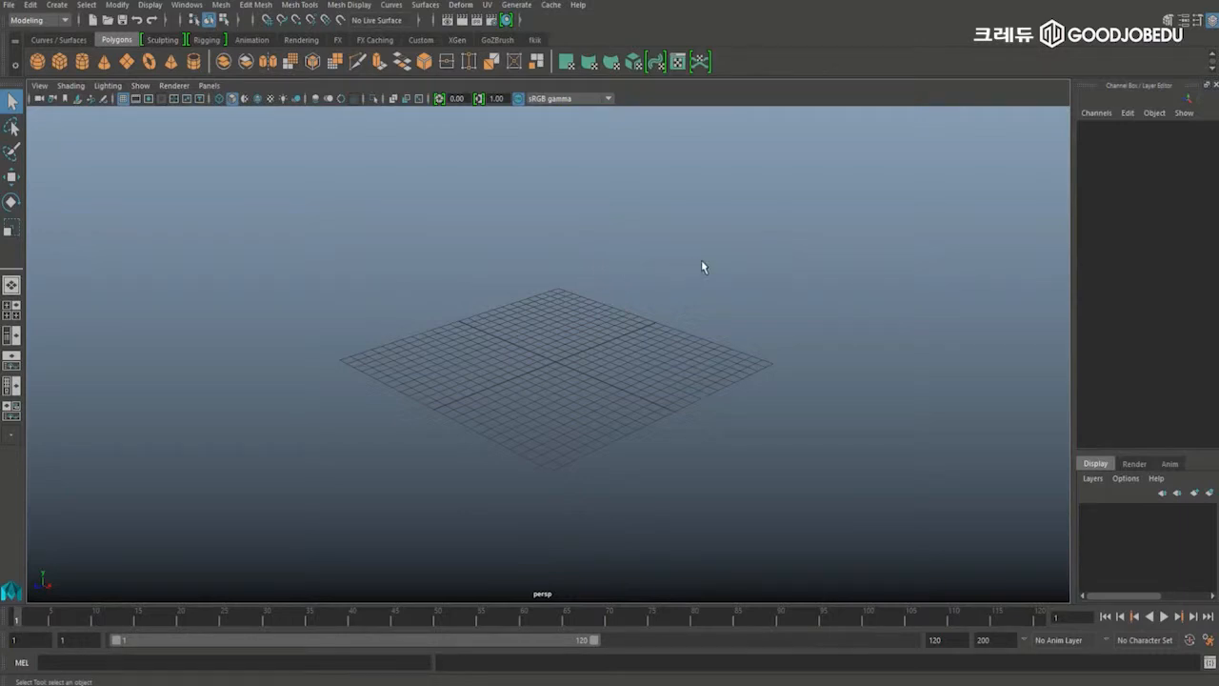
{"action": "left_click_drag", "start_coordinate": [704, 264], "coordinate": [686, 246], "text": "alt"}
{"action": "left_click_drag", "start_coordinate": [583, 235], "coordinate": [606, 245], "text": "alt"}
{"action": "middle_click_drag", "start_coordinate": [607, 245], "coordinate": [612, 257], "text": "alt"}
{"action": "scroll", "coordinate": [612, 257], "scroll_direction": "up", "scroll_amount": 3}
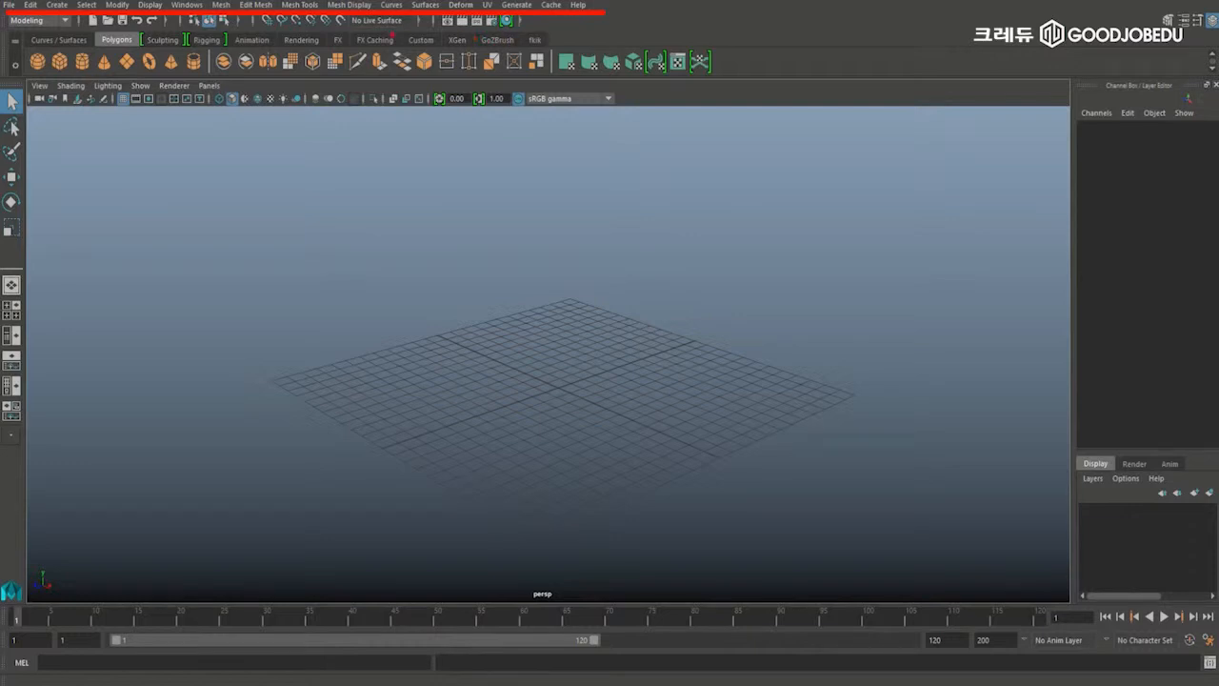
Switch the menu set to Rigging and return it to Modeling.
{"action": "left_click", "coordinate": [33, 21]}
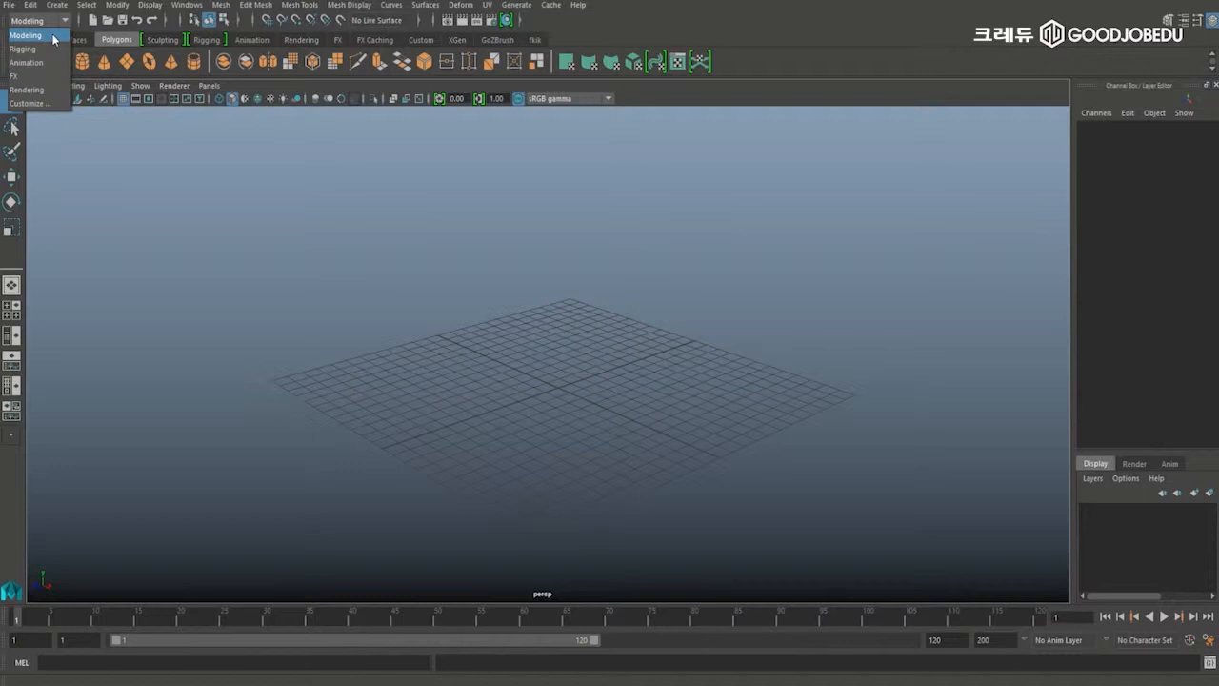
{"action": "left_click", "coordinate": [53, 39]}
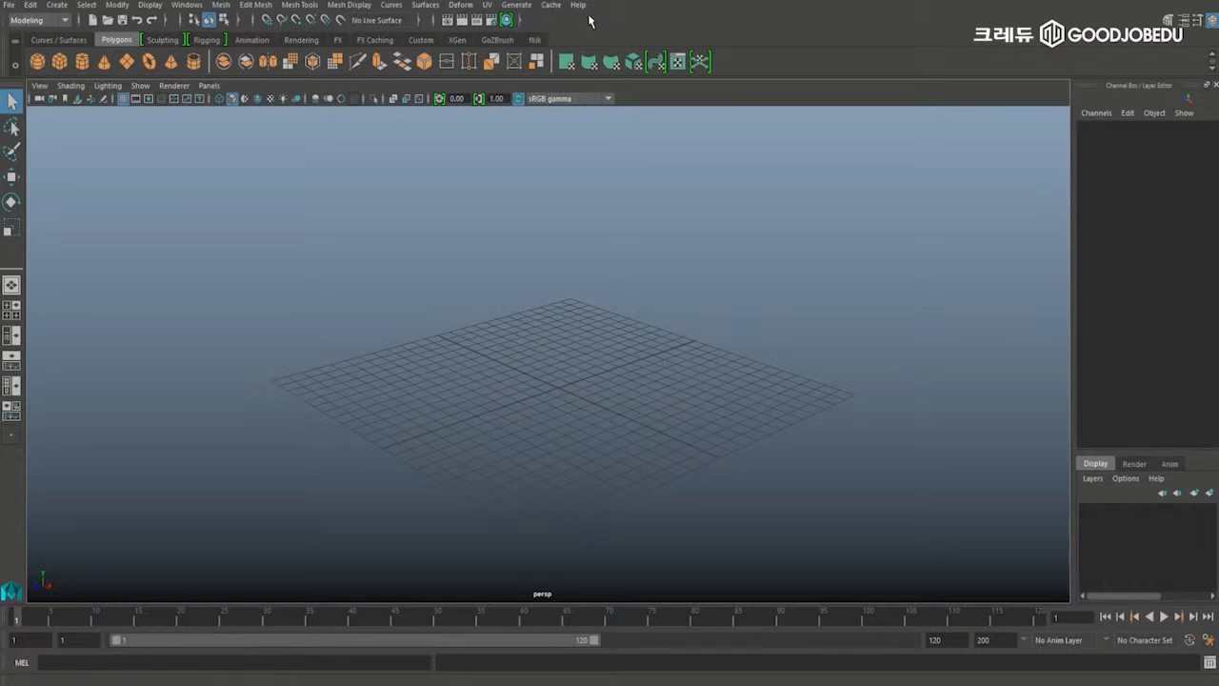
{"action": "left_click", "coordinate": [38, 20]}
{"action": "left_click", "coordinate": [51, 50]}
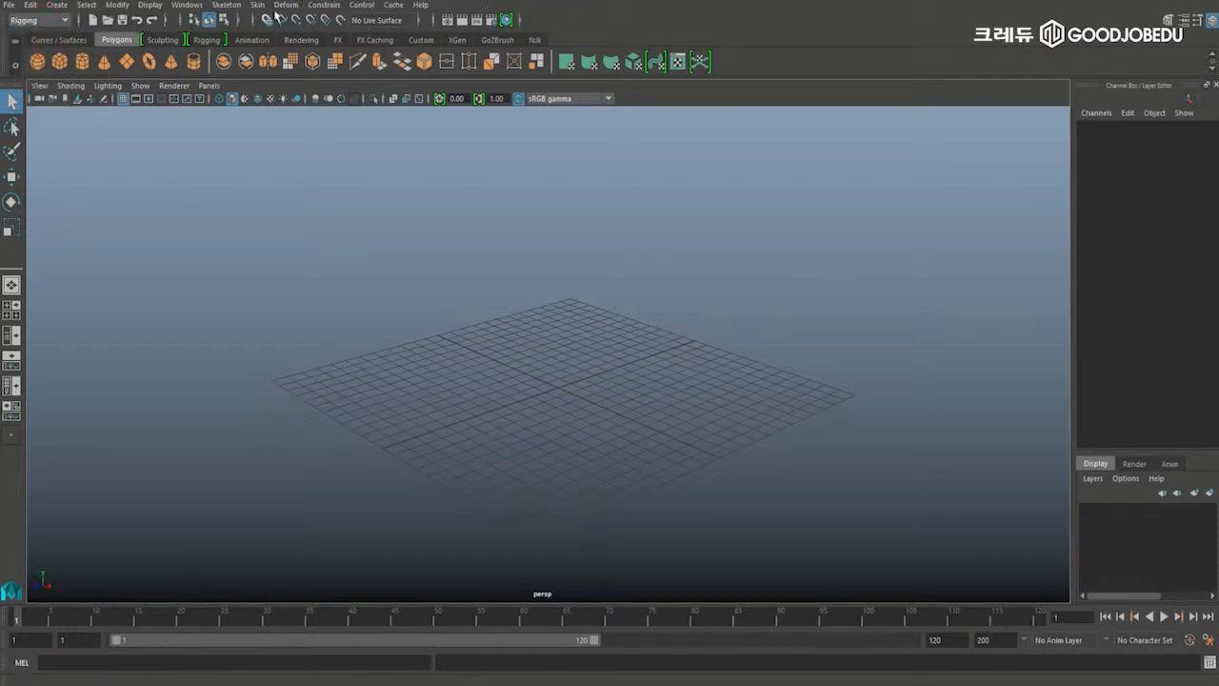
{"action": "left_click", "coordinate": [30, 5]}
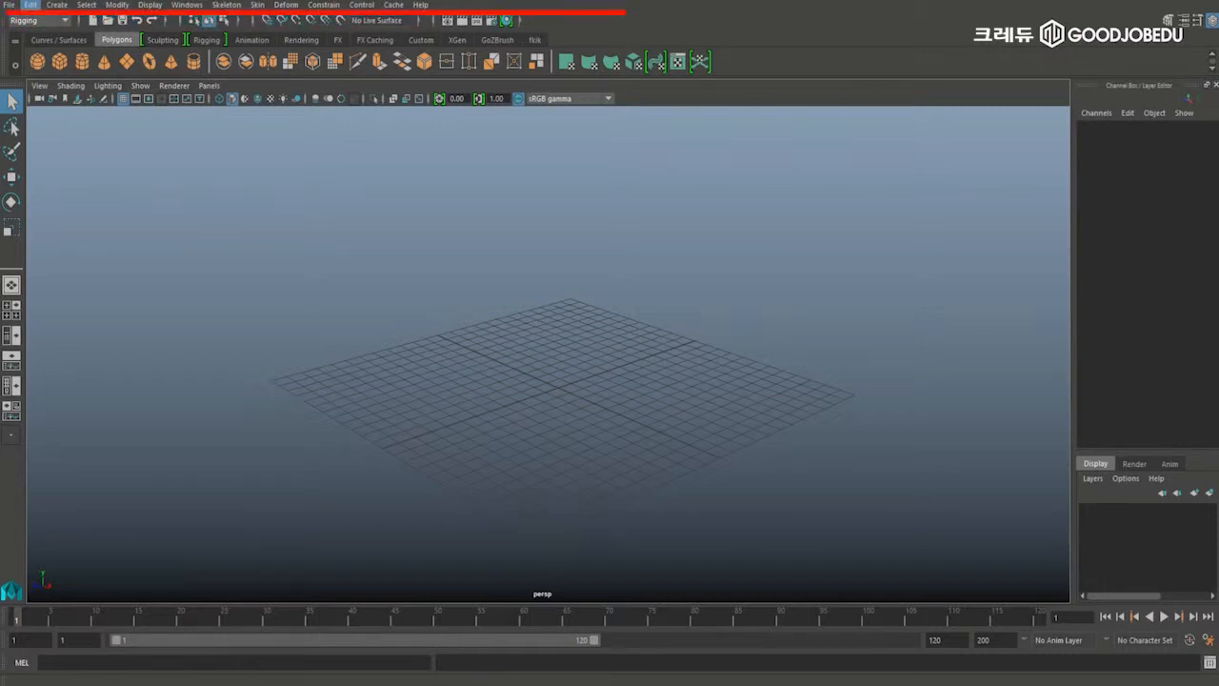
{"action": "key", "text": "Escape"}
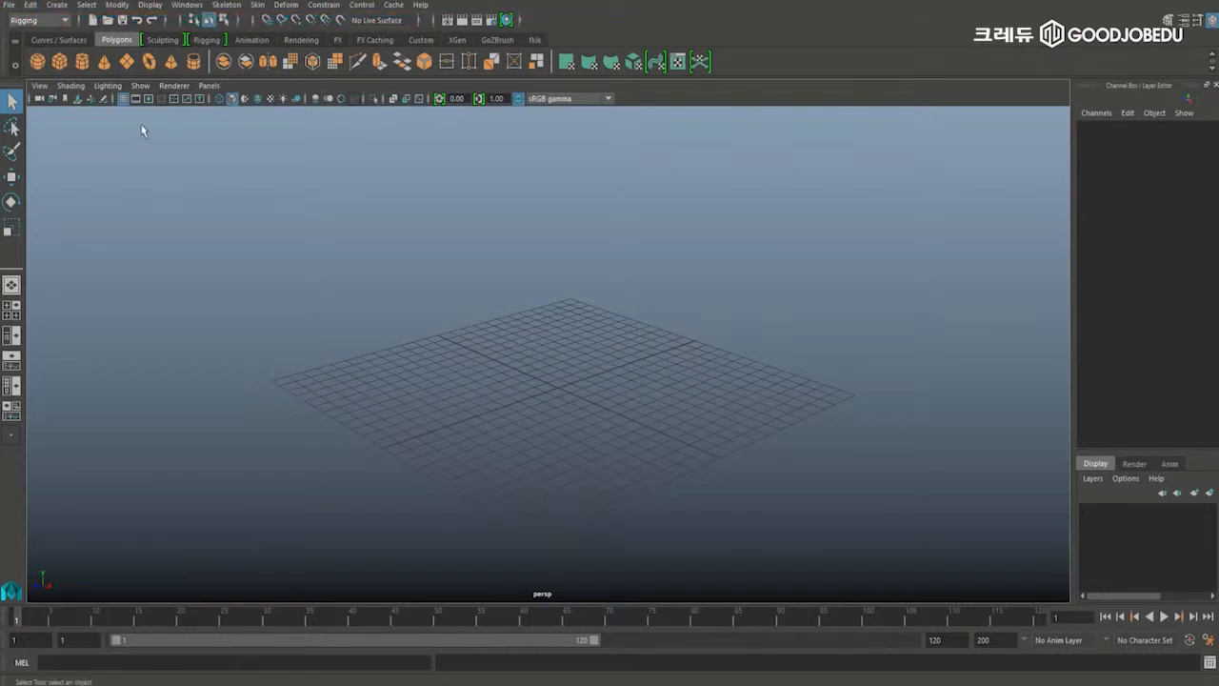
{"action": "left_click", "coordinate": [42, 20]}
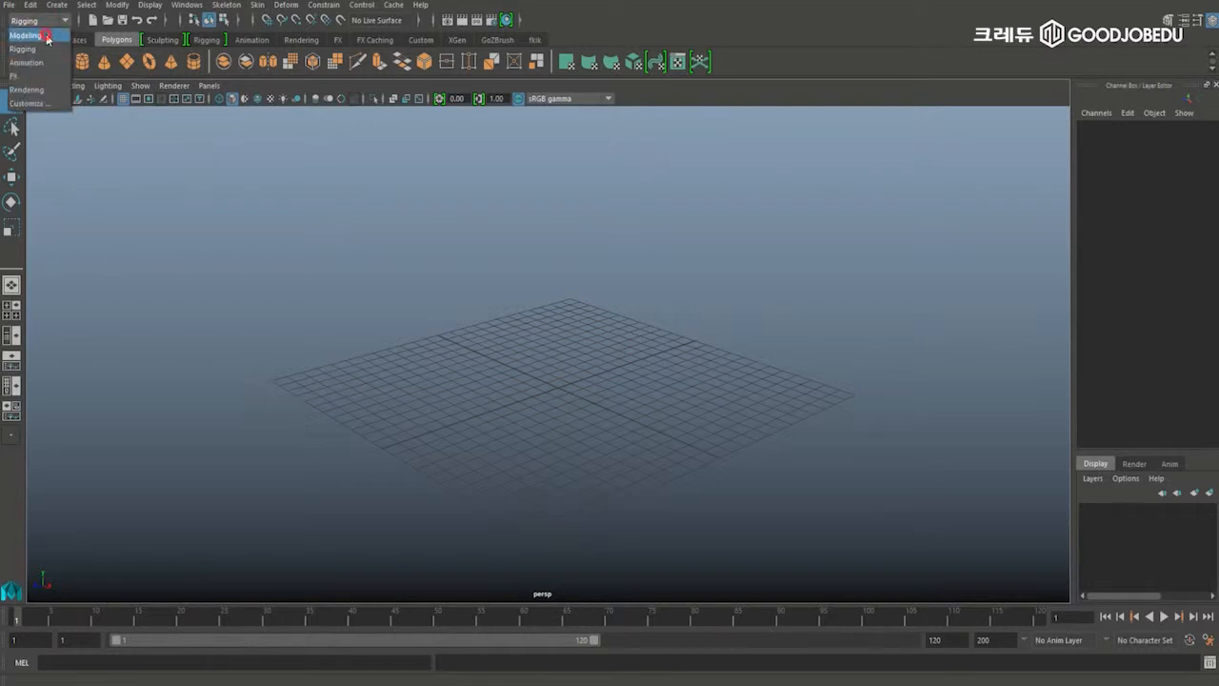
{"action": "left_click", "coordinate": [46, 38]}
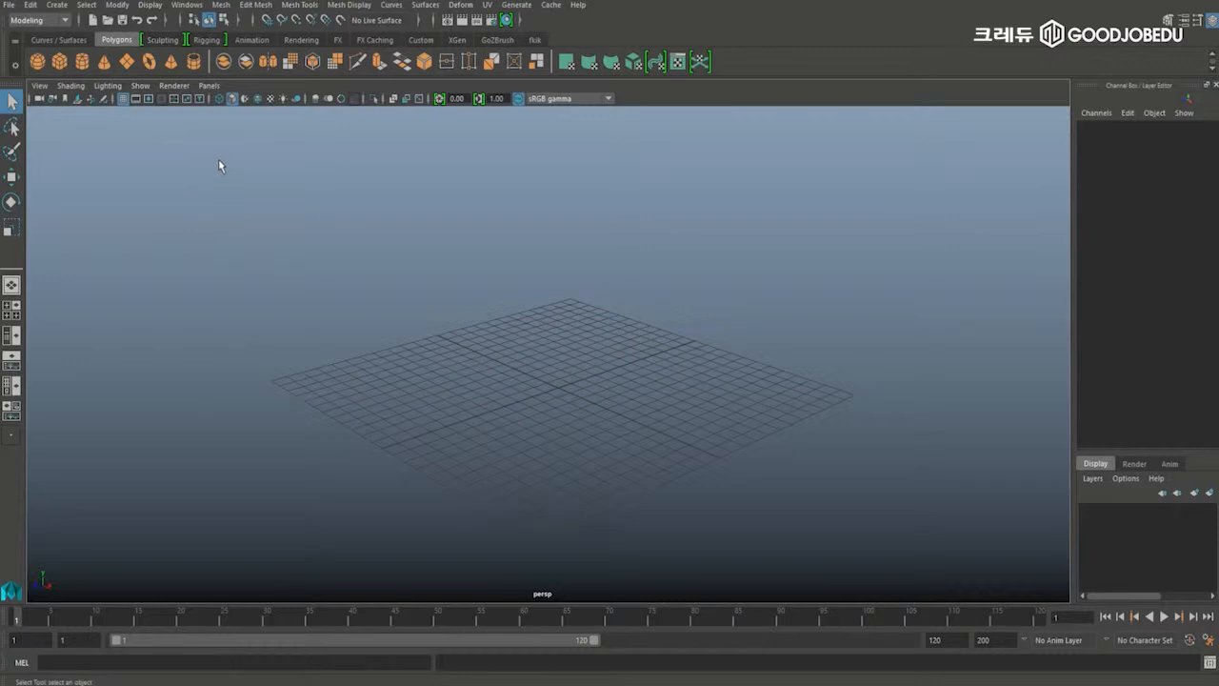
Switch the menu set to Animation and return it to Modeling.
{"action": "left_click", "coordinate": [42, 20]}
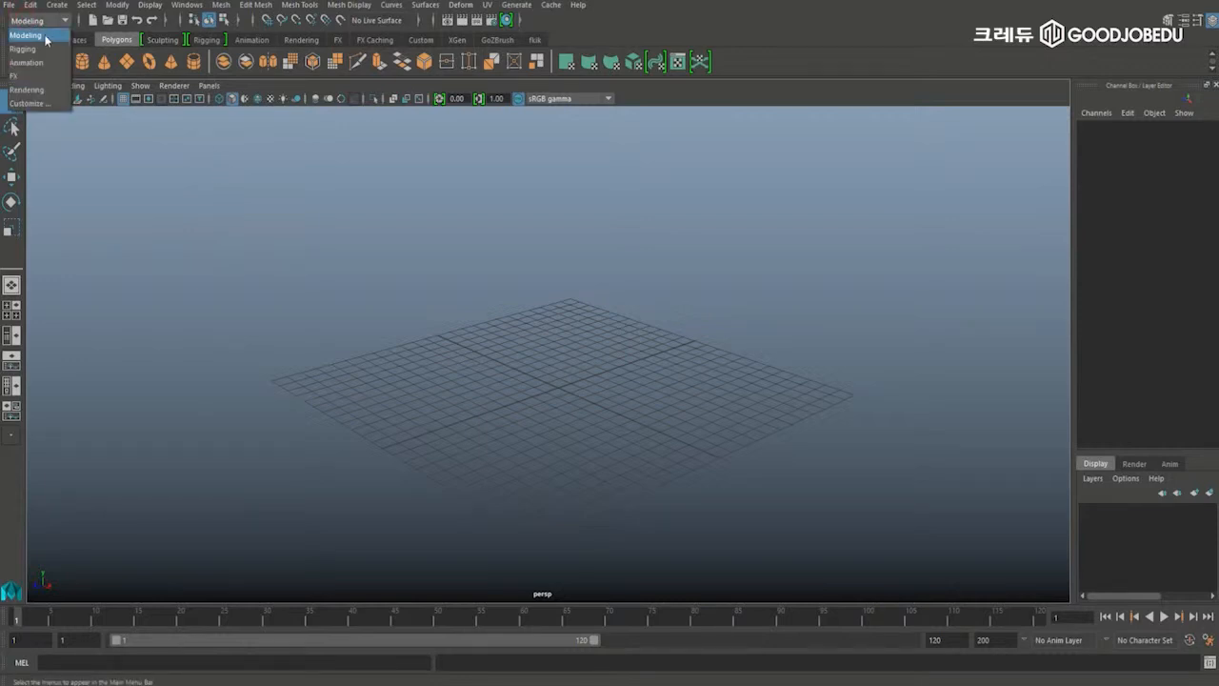
{"action": "left_click", "coordinate": [36, 61]}
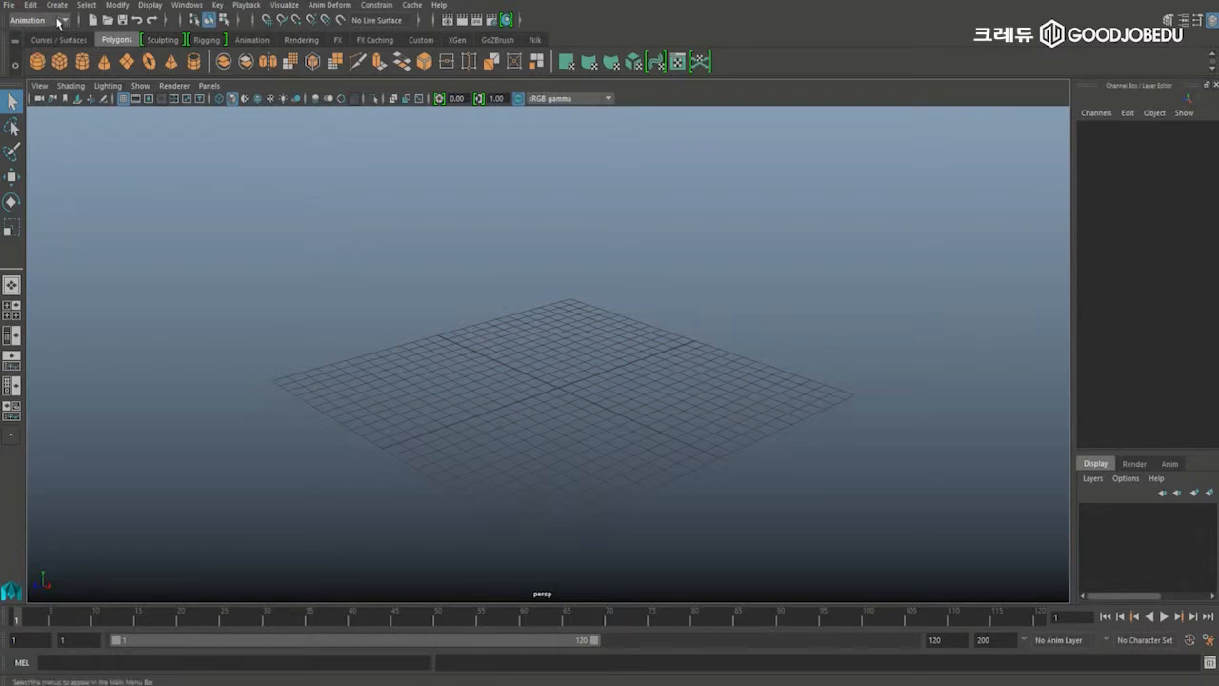
{"action": "left_click", "coordinate": [53, 20]}
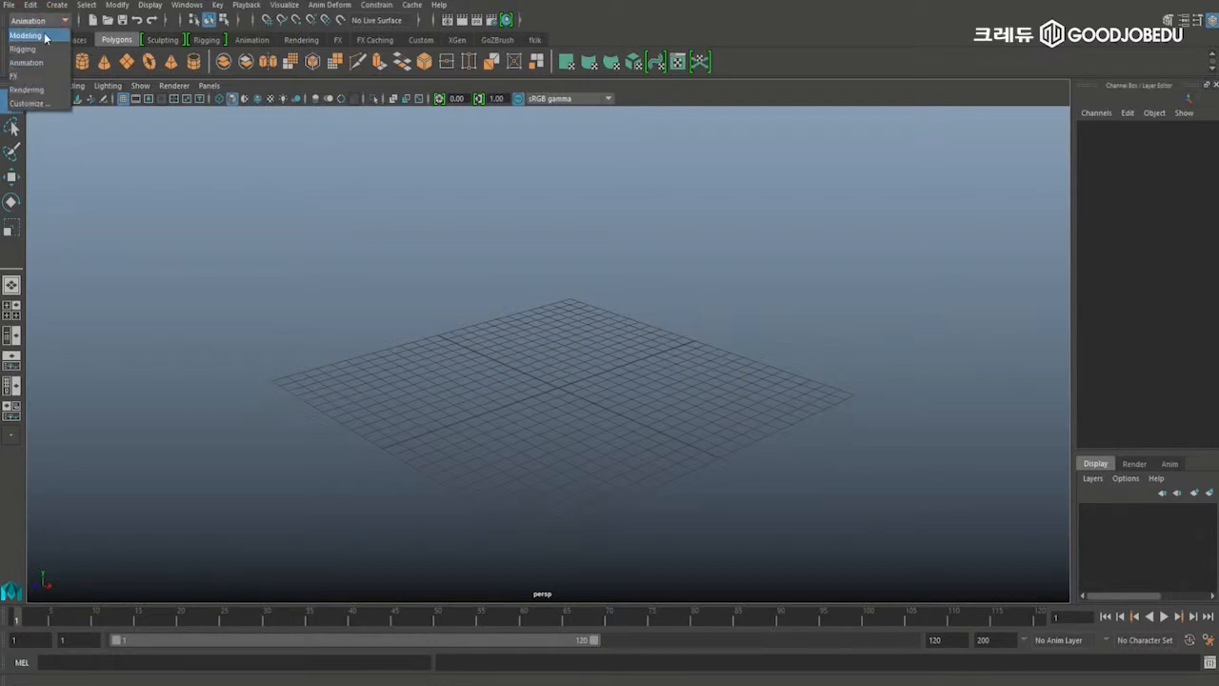
{"action": "left_click", "coordinate": [26, 35]}
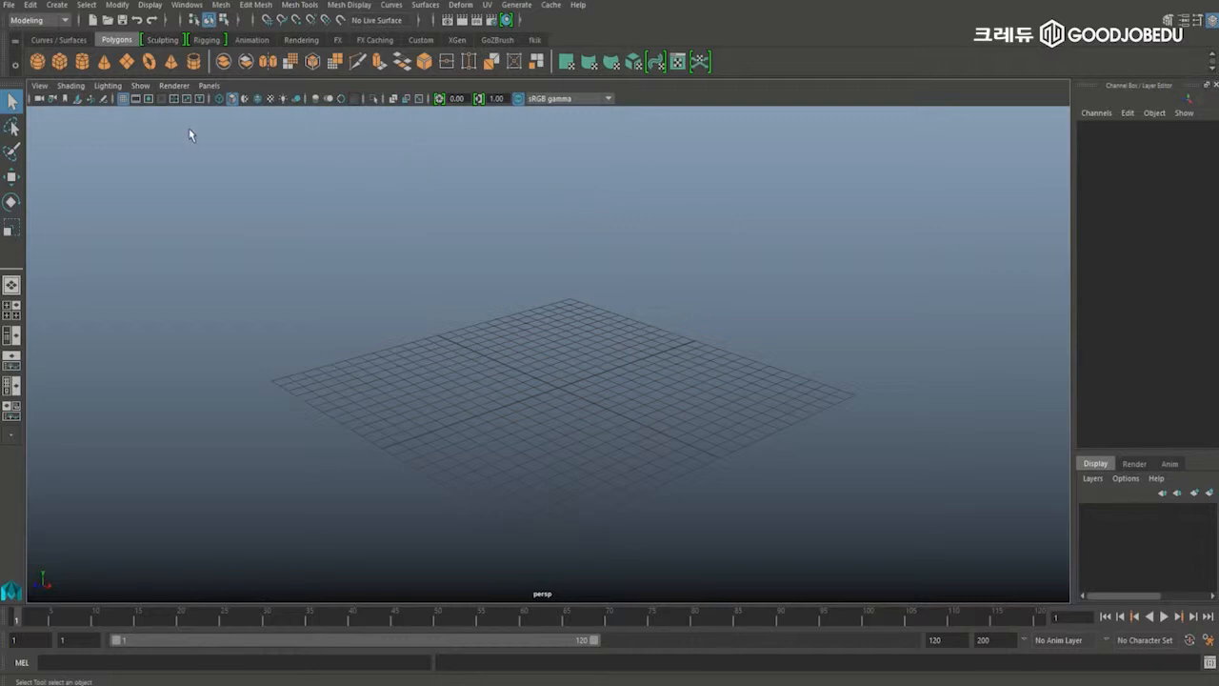
Create a polygon sphere at the centre of the grid and reselect it after viewing the list of polygon primitives.
{"action": "left_click", "coordinate": [37, 61]}
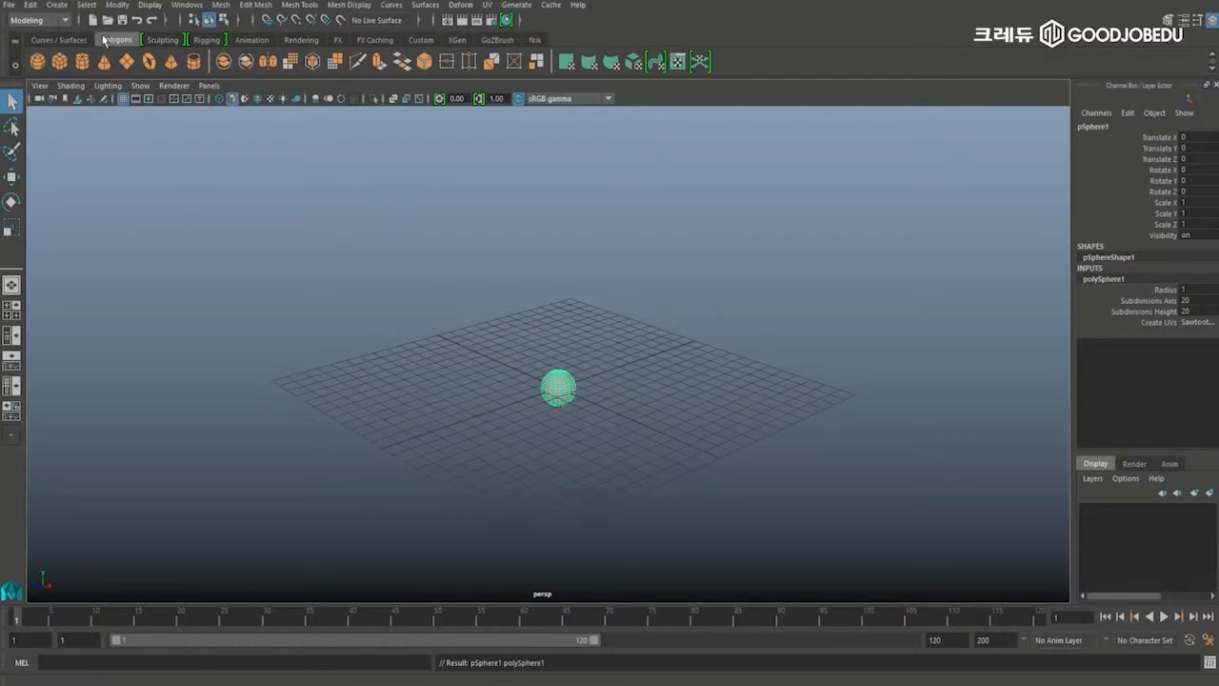
{"action": "left_click", "coordinate": [59, 6]}
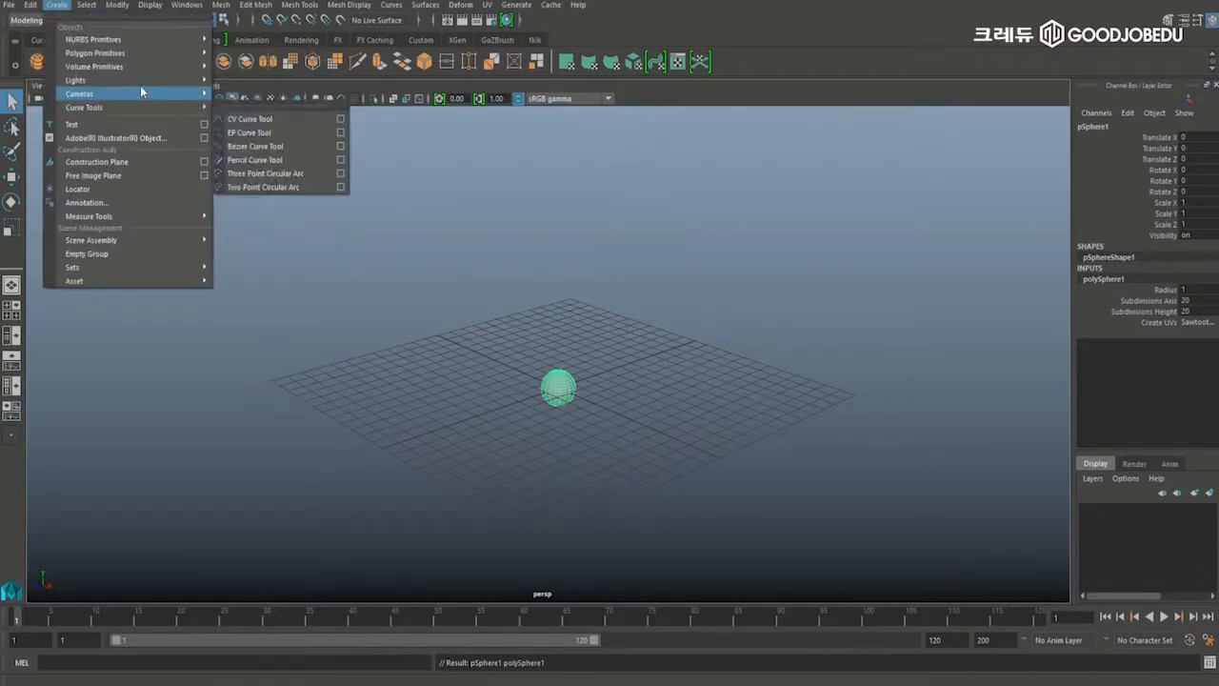
{"action": "mouse_move", "coordinate": [137, 55]}
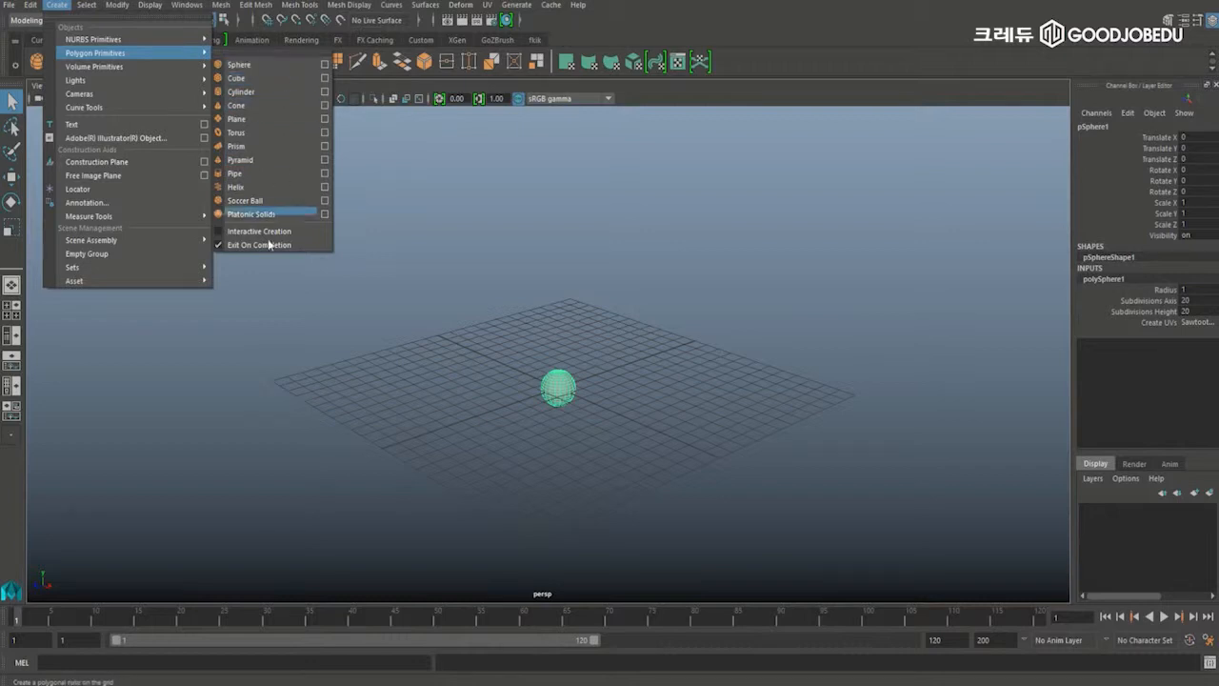
{"action": "left_click", "coordinate": [253, 299]}
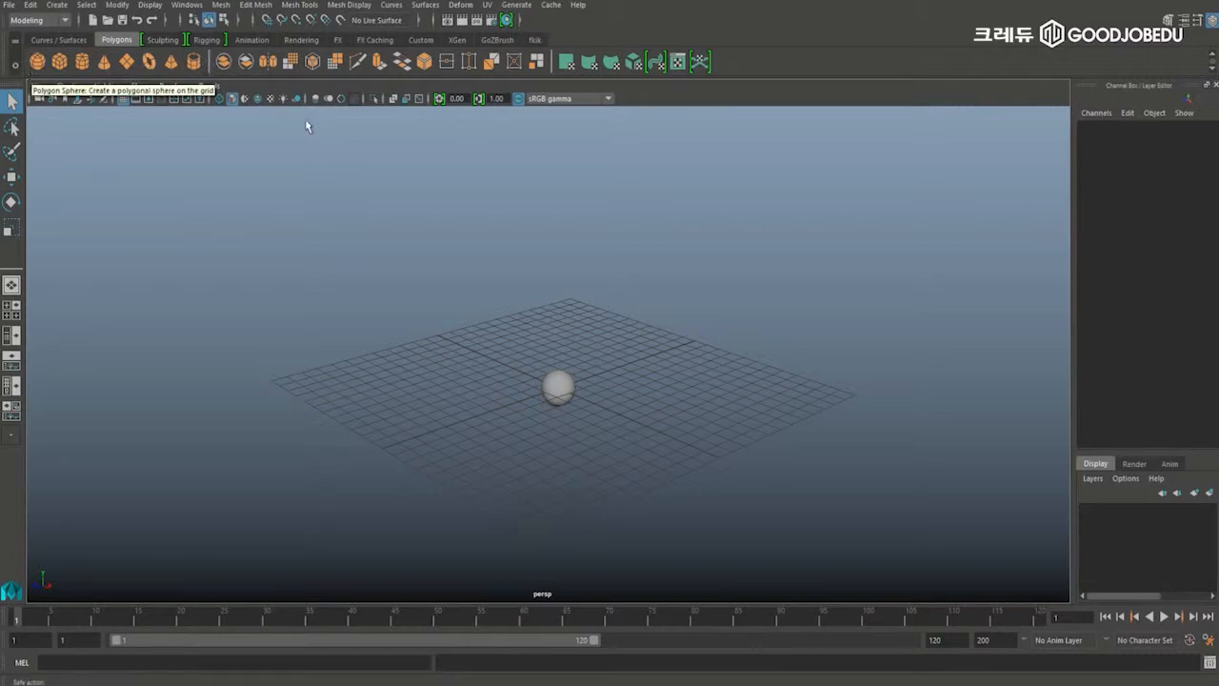
{"action": "left_click", "coordinate": [571, 388]}
{"action": "mouse_move", "coordinate": [517, 294]}
{"action": "left_mouse_down", "text": "alt"}
{"action": "mouse_move", "coordinate": [521, 316]}
{"action": "mouse_move", "coordinate": [524, 294]}
{"action": "left_mouse_up", "text": "alt"}
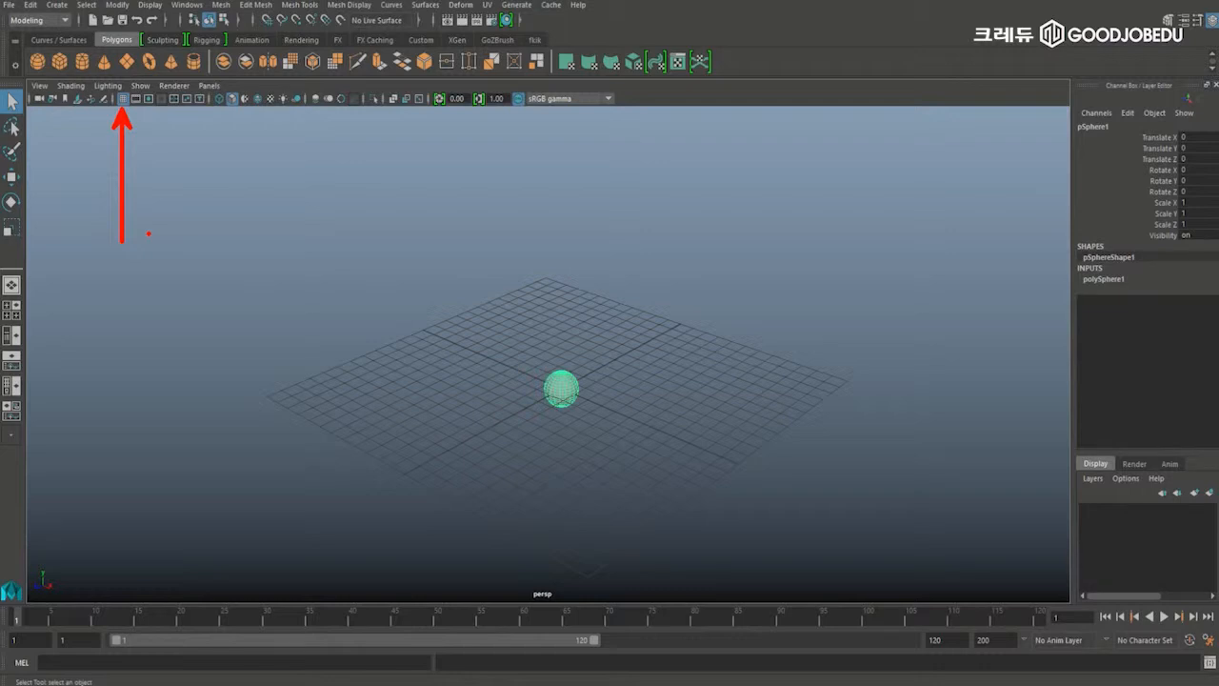
Hide the grid in the perspective view and show it again.
{"action": "left_click", "coordinate": [123, 99]}
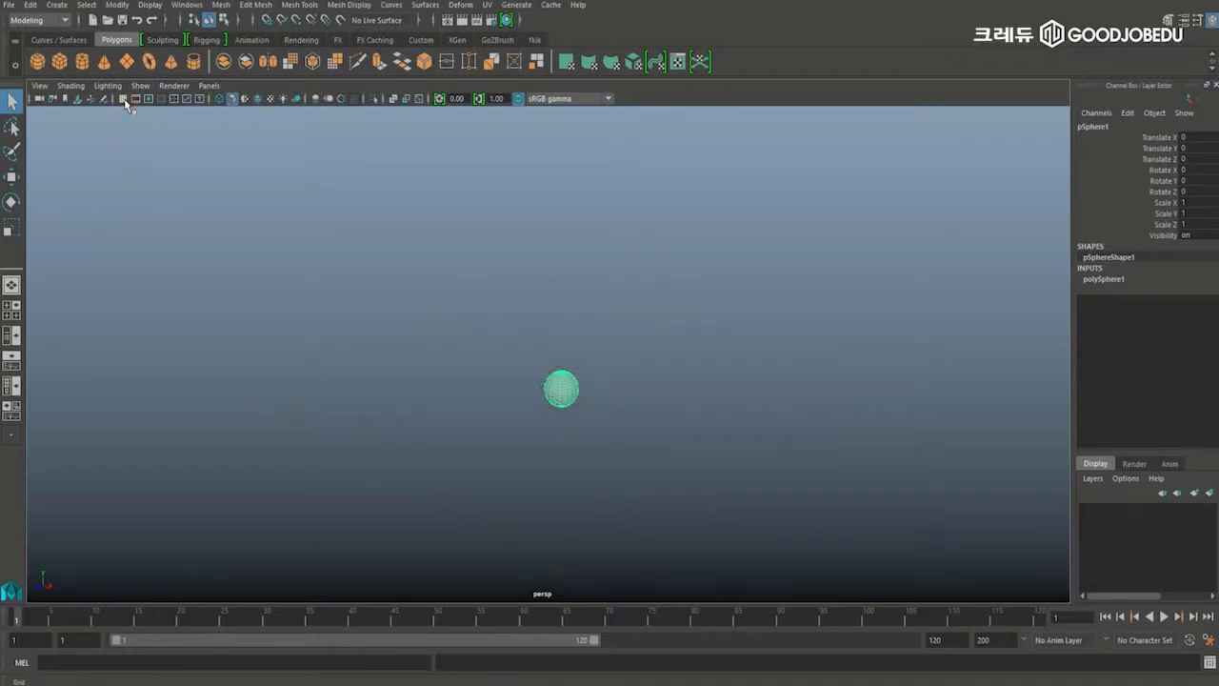
{"action": "left_click", "coordinate": [123, 99]}
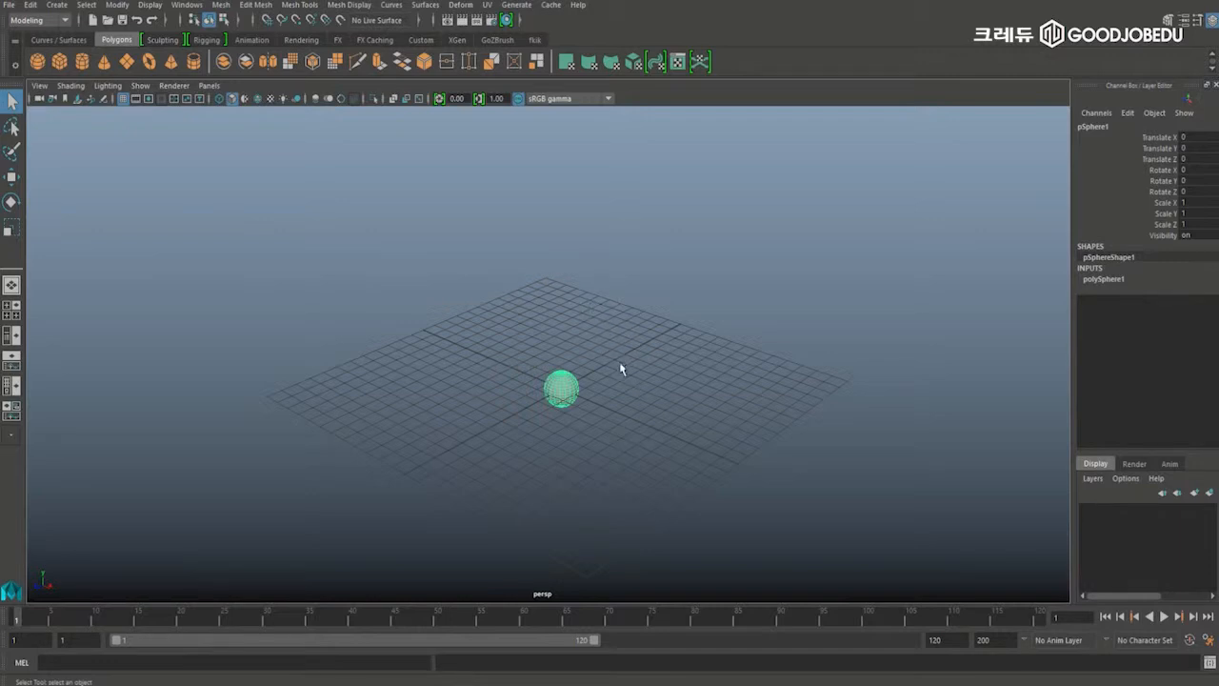
Move the sphere about 1.66 units along the X axis with the Move tool and undo the move.
{"action": "left_click_drag", "start_coordinate": [604, 378], "coordinate": [663, 383], "text": "alt"}
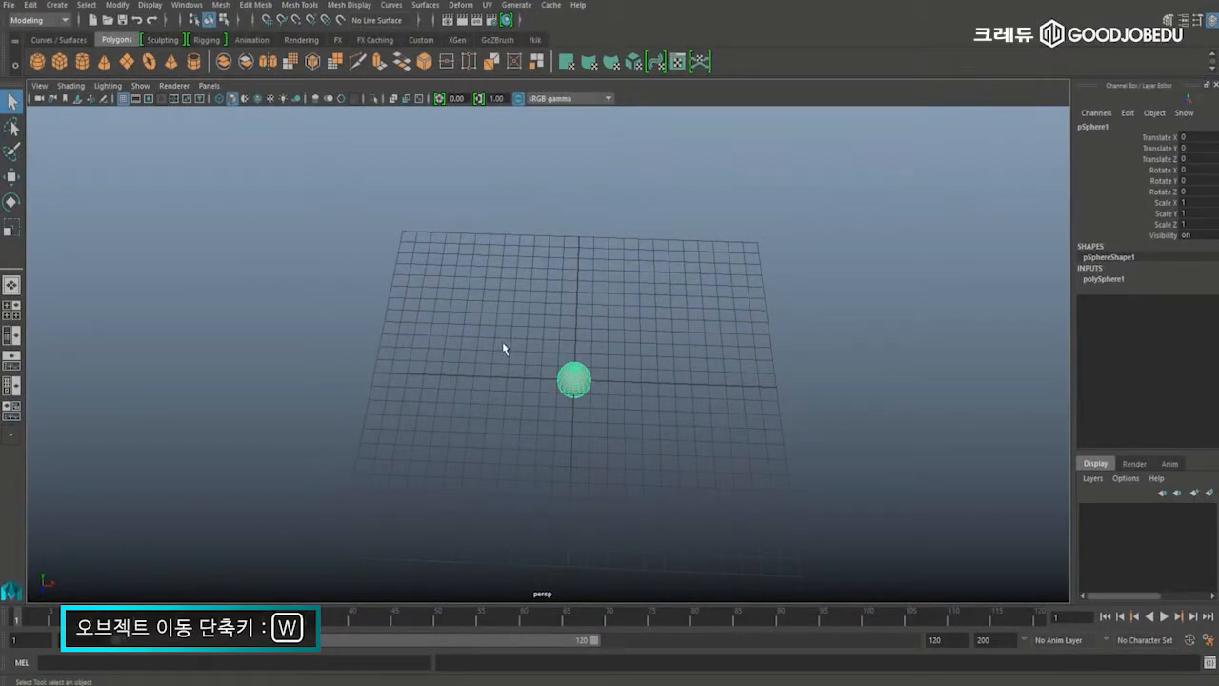
{"action": "key", "text": "w"}
{"action": "left_click_drag", "start_coordinate": [489, 375], "coordinate": [479, 341], "text": "alt"}
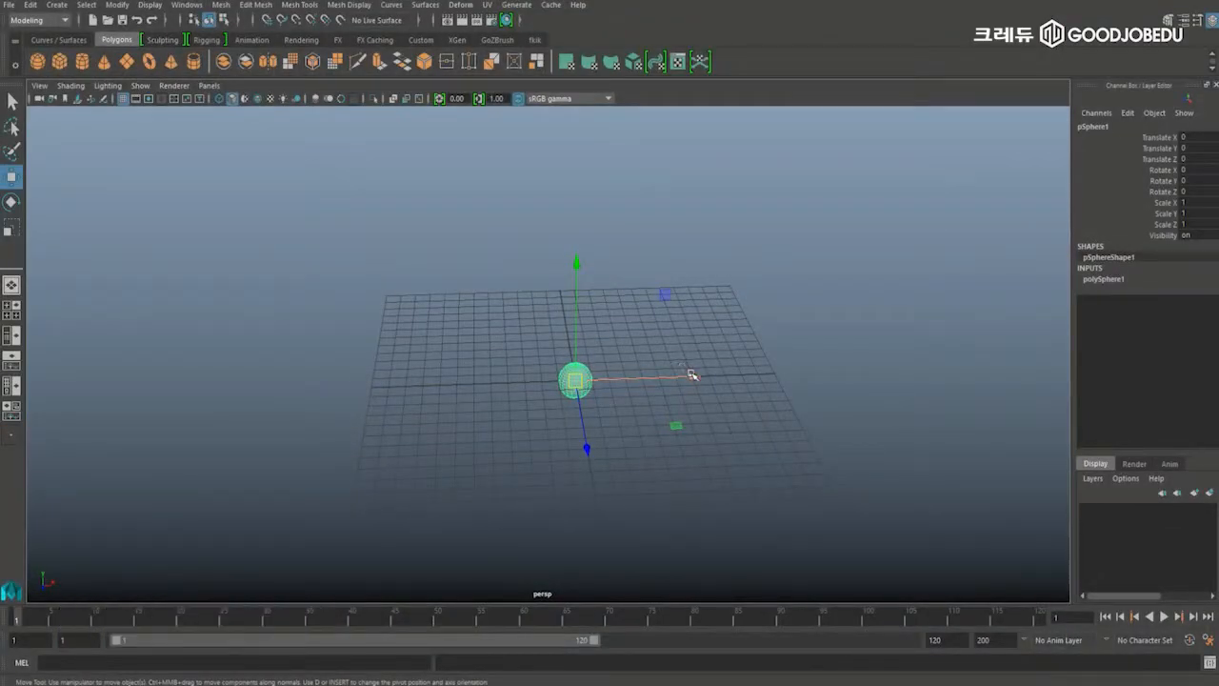
{"action": "left_click_drag", "start_coordinate": [656, 283], "coordinate": [524, 283], "text": "alt"}
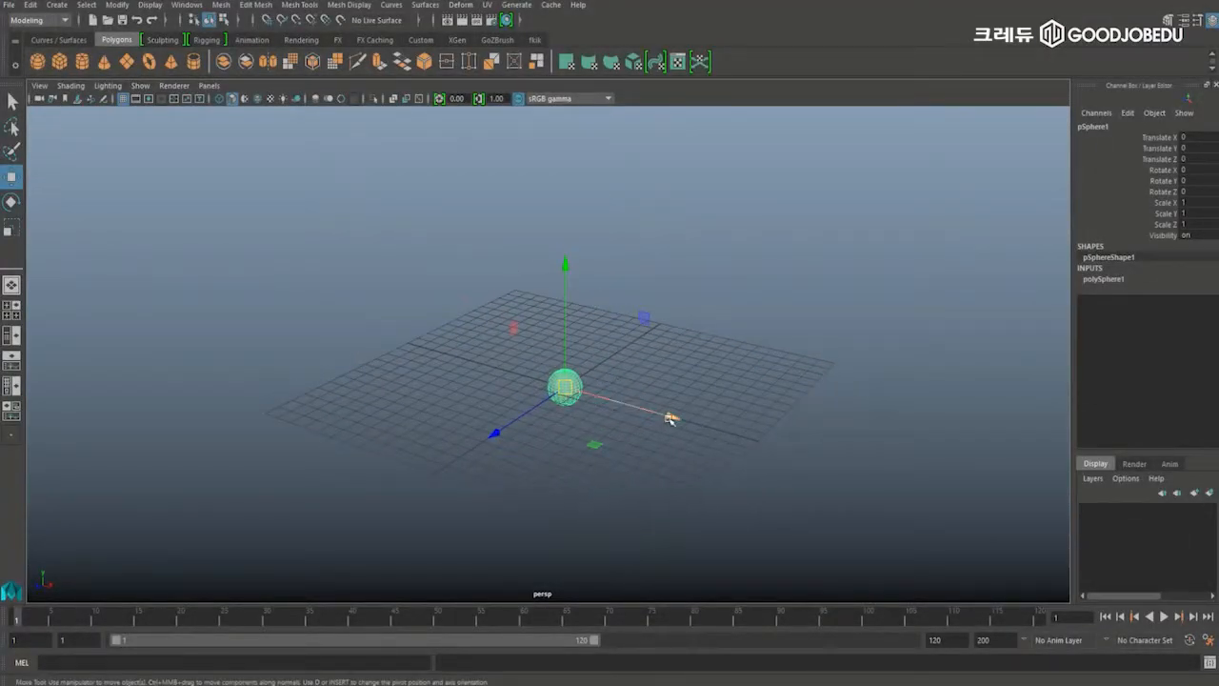
{"action": "left_click_drag", "start_coordinate": [670, 416], "coordinate": [701, 421]}
{"action": "key", "text": "ctrl+z"}
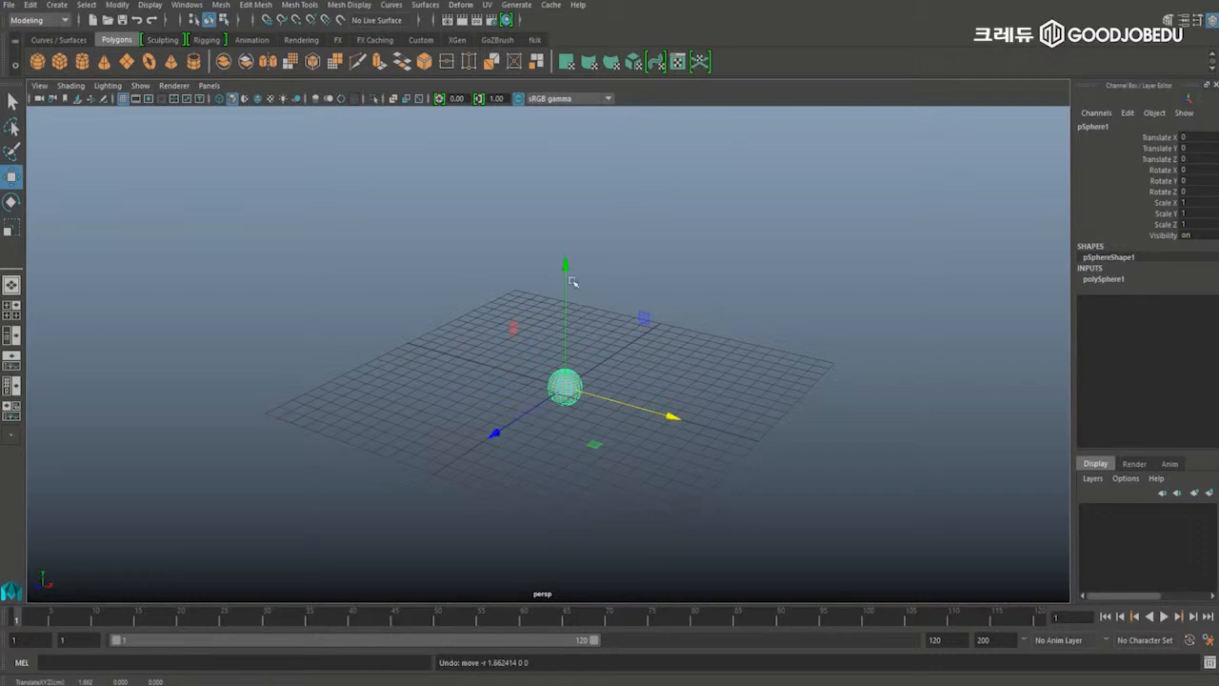
Activate the Z, X and Y axis handles of the sphere's move manipulator in turn, ending with Y.
{"action": "left_click", "coordinate": [505, 428]}
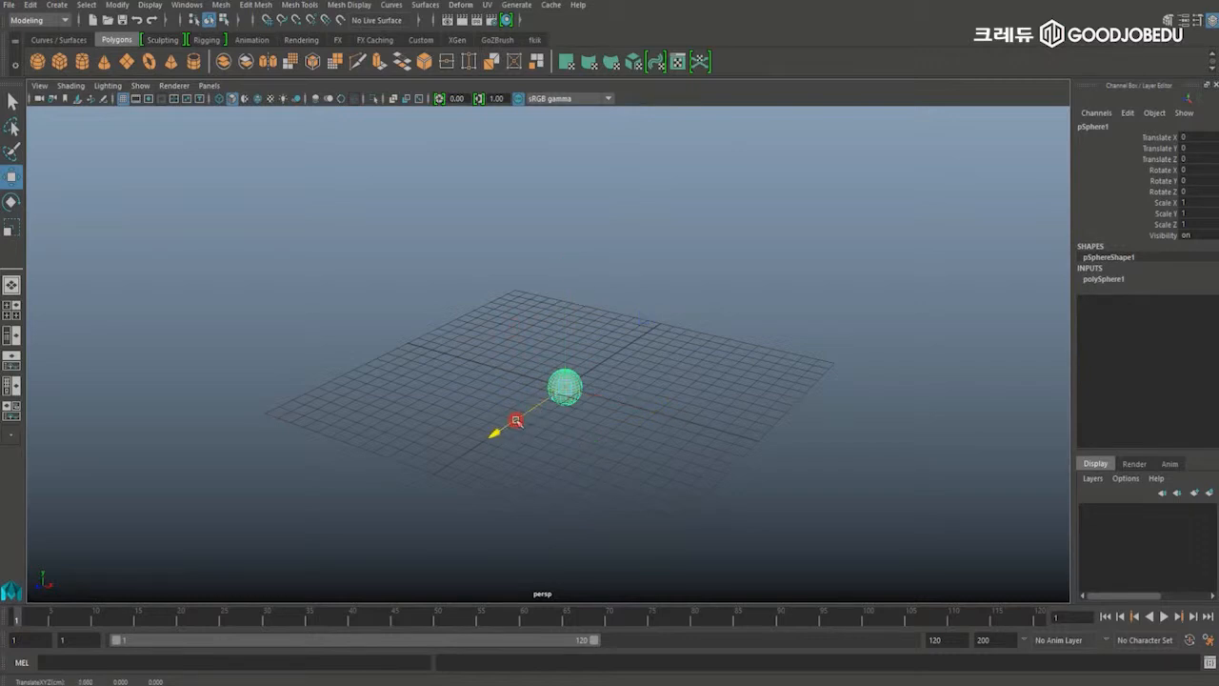
{"action": "left_click", "coordinate": [617, 398]}
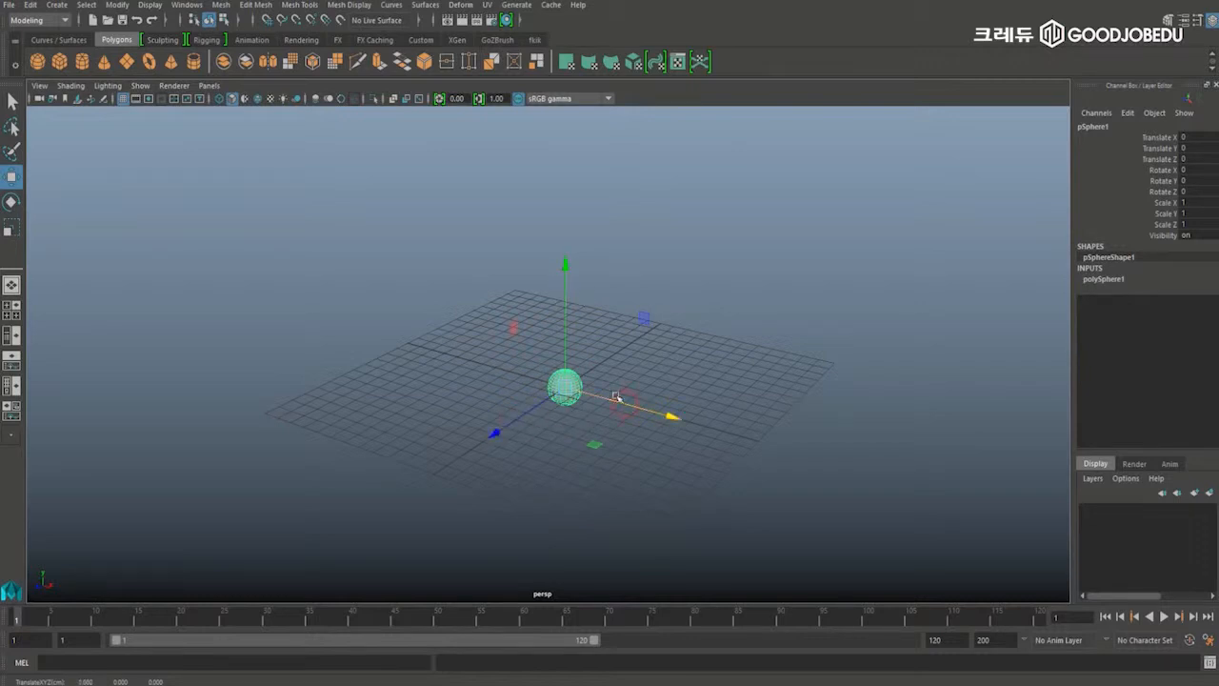
{"action": "left_click", "coordinate": [561, 312]}
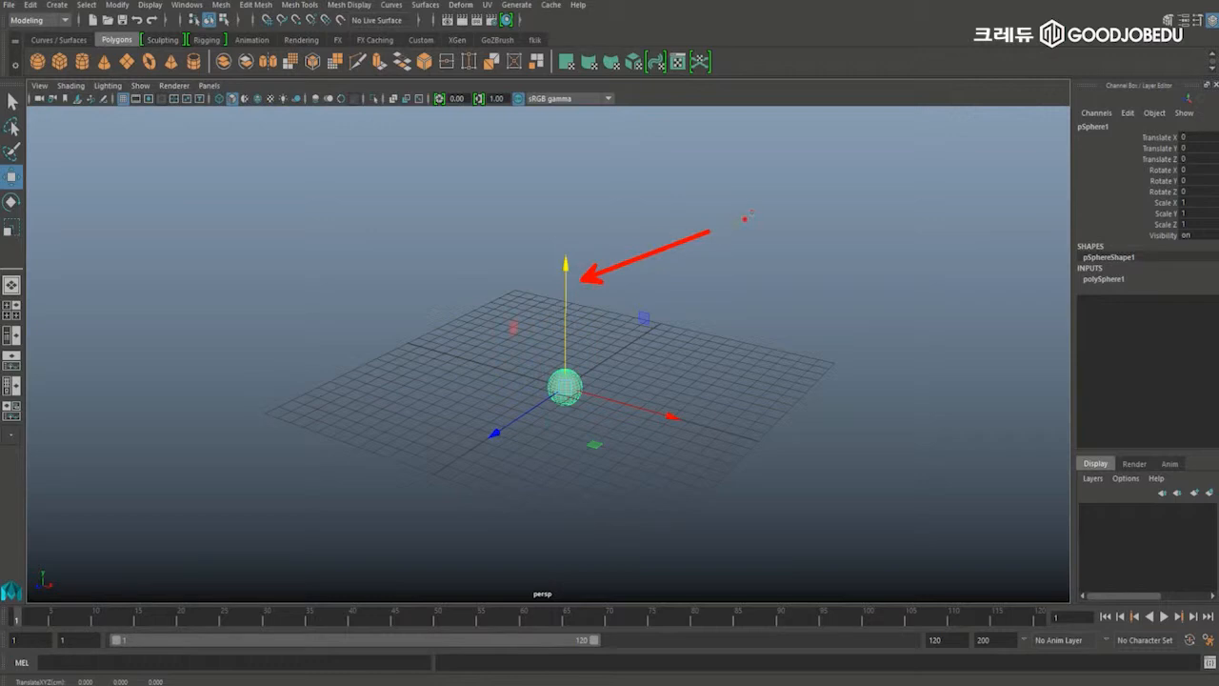
{"action": "left_click_drag", "start_coordinate": [728, 201], "coordinate": [738, 252]}
{"action": "left_click_drag", "start_coordinate": [648, 396], "coordinate": [724, 322], "text": "ctrl+shift"}
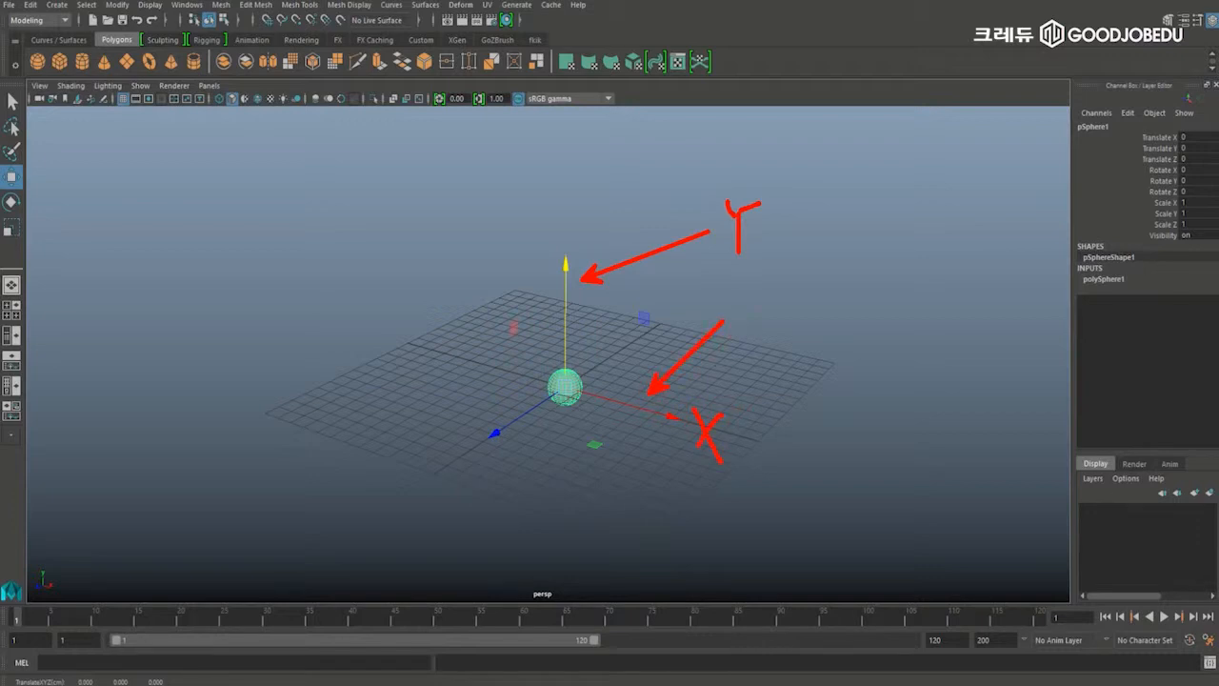
{"action": "mouse_move", "coordinate": [519, 430]}
{"action": "left_mouse_down", "text": "ctrl+shift"}
{"action": "mouse_move", "coordinate": [519, 521]}
{"action": "mouse_move", "coordinate": [536, 569]}
{"action": "mouse_move", "coordinate": [550, 552]}
{"action": "left_mouse_up", "text": "ctrl+shift"}
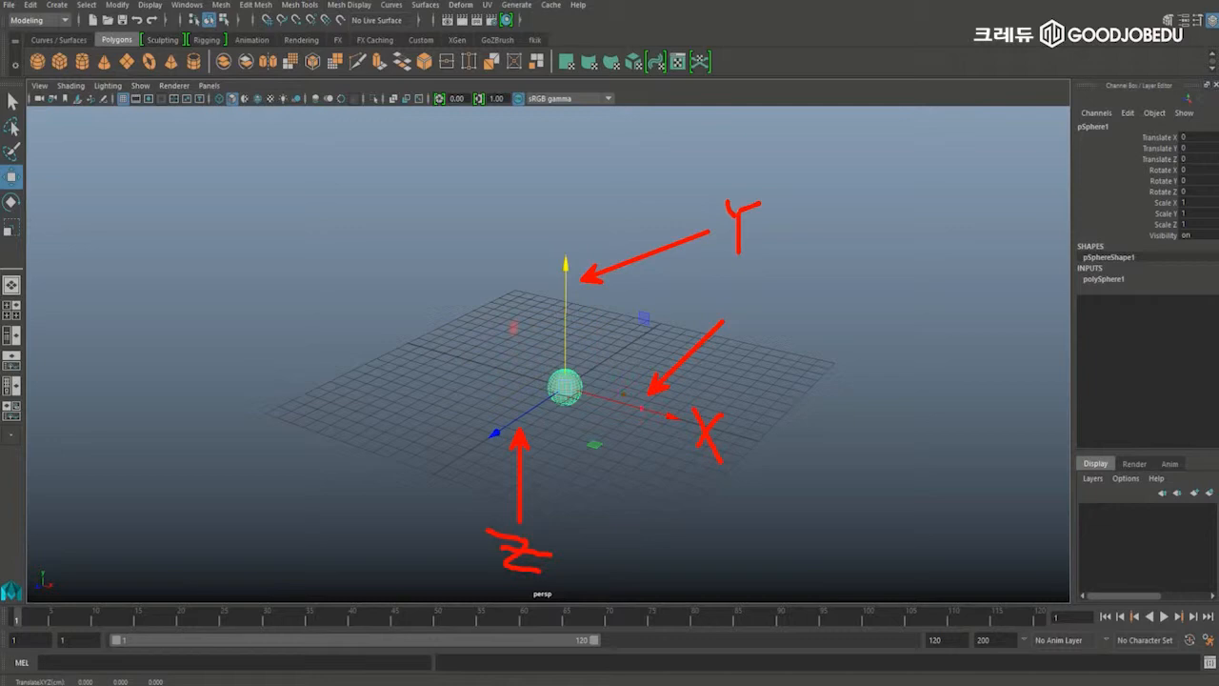
{"action": "mouse_move", "coordinate": [684, 427]}
{"action": "left_mouse_down"}
{"action": "mouse_move", "coordinate": [480, 285]}
{"action": "mouse_move", "coordinate": [647, 462]}
{"action": "left_mouse_up"}
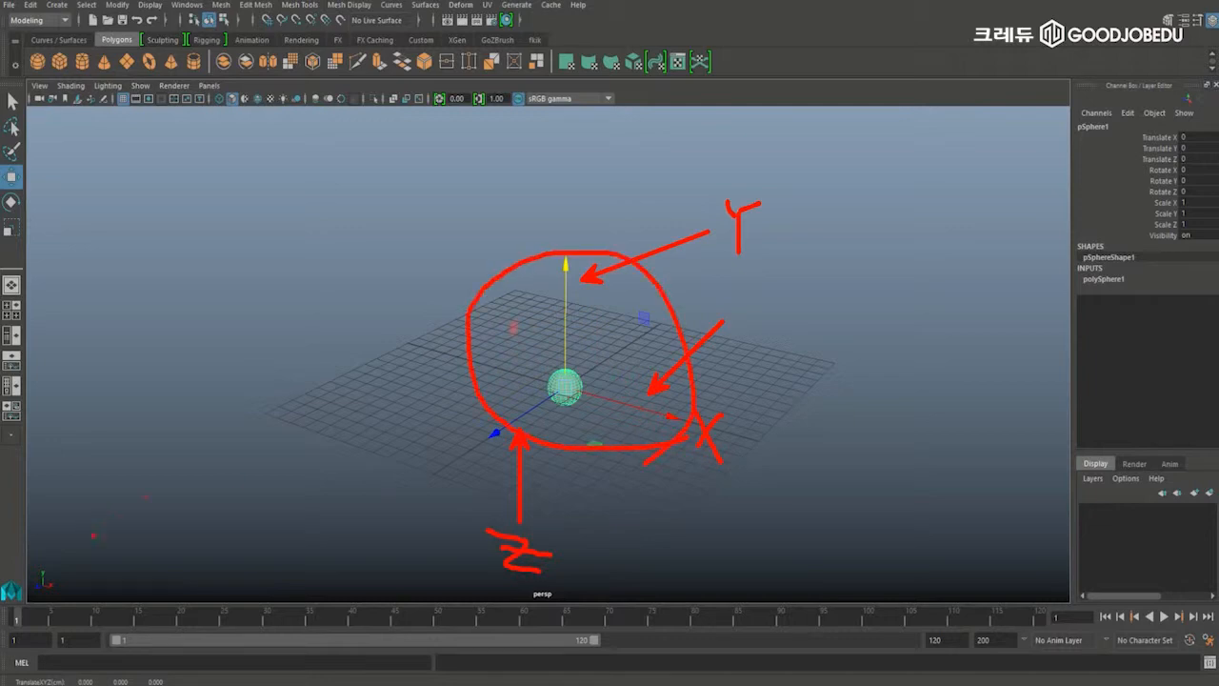
{"action": "left_click_drag", "start_coordinate": [57, 574], "coordinate": [237, 475]}
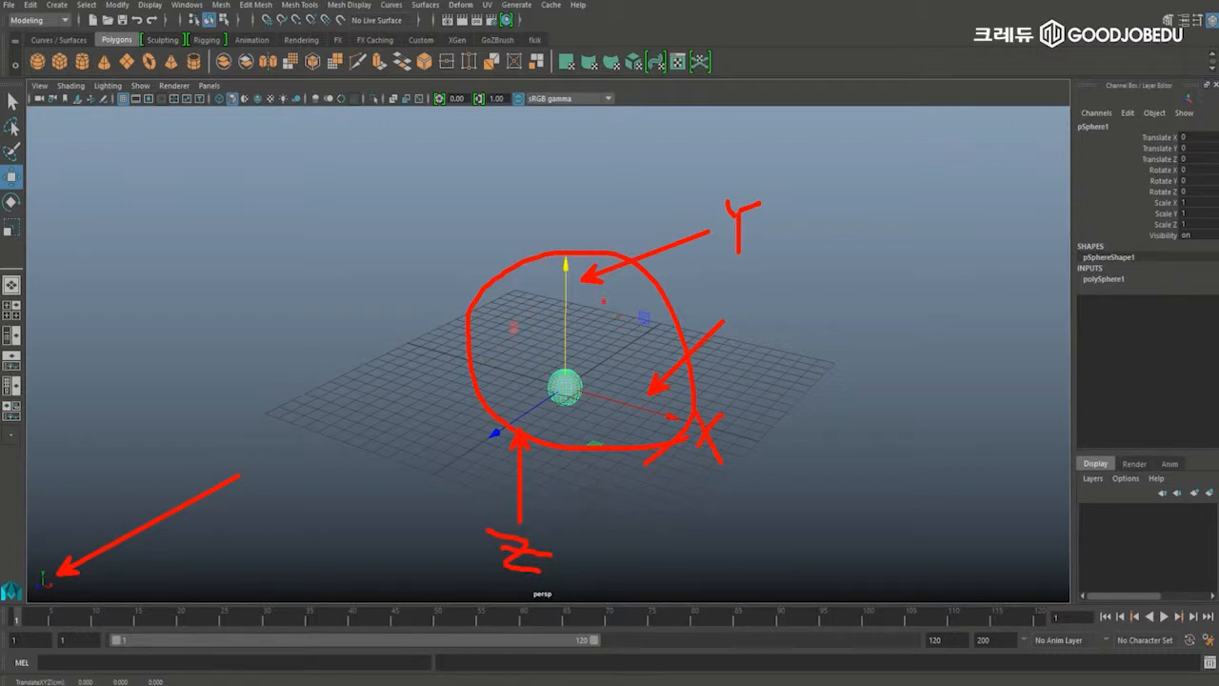
{"action": "key", "text": "Escape"}
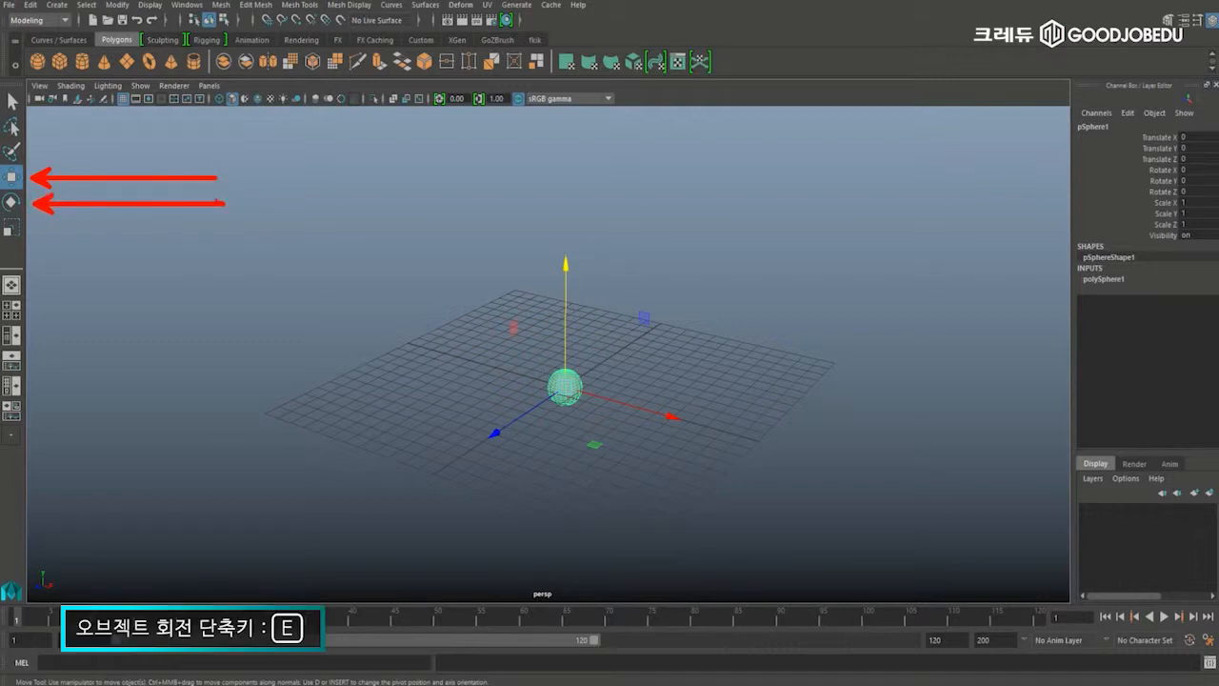
Rotate the sphere about 36 degrees around the X axis and return to the Move tool.
{"action": "key", "text": "e"}
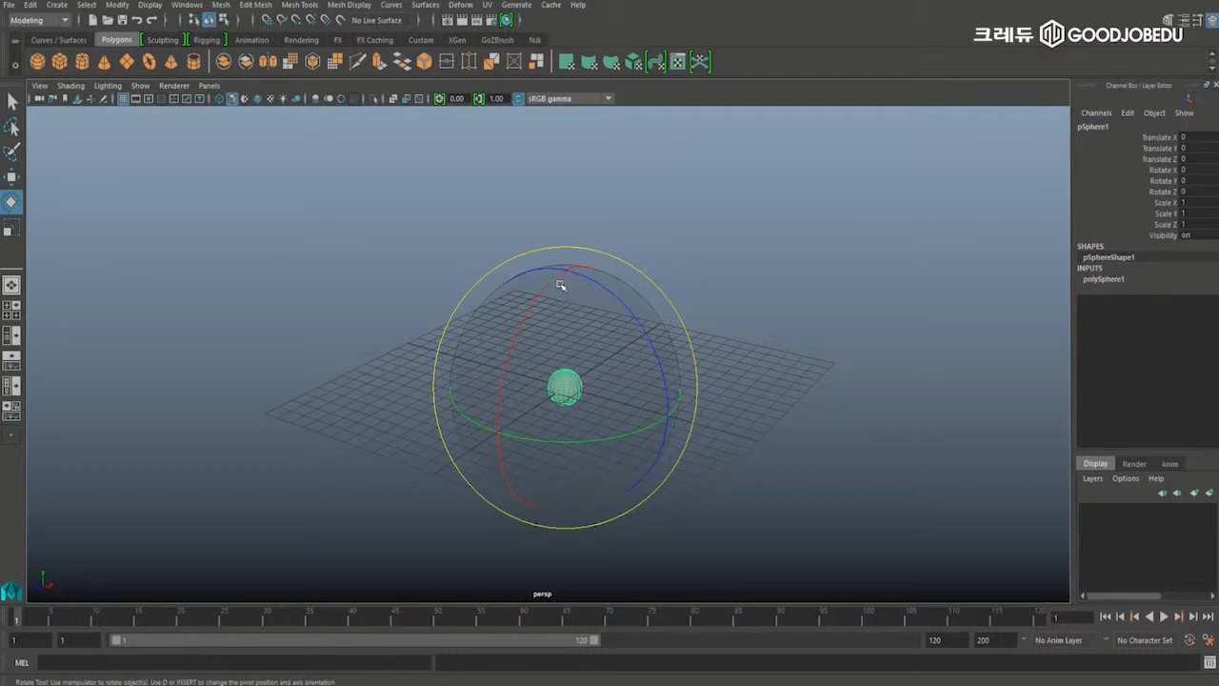
{"action": "left_click_drag", "start_coordinate": [549, 284], "coordinate": [622, 376]}
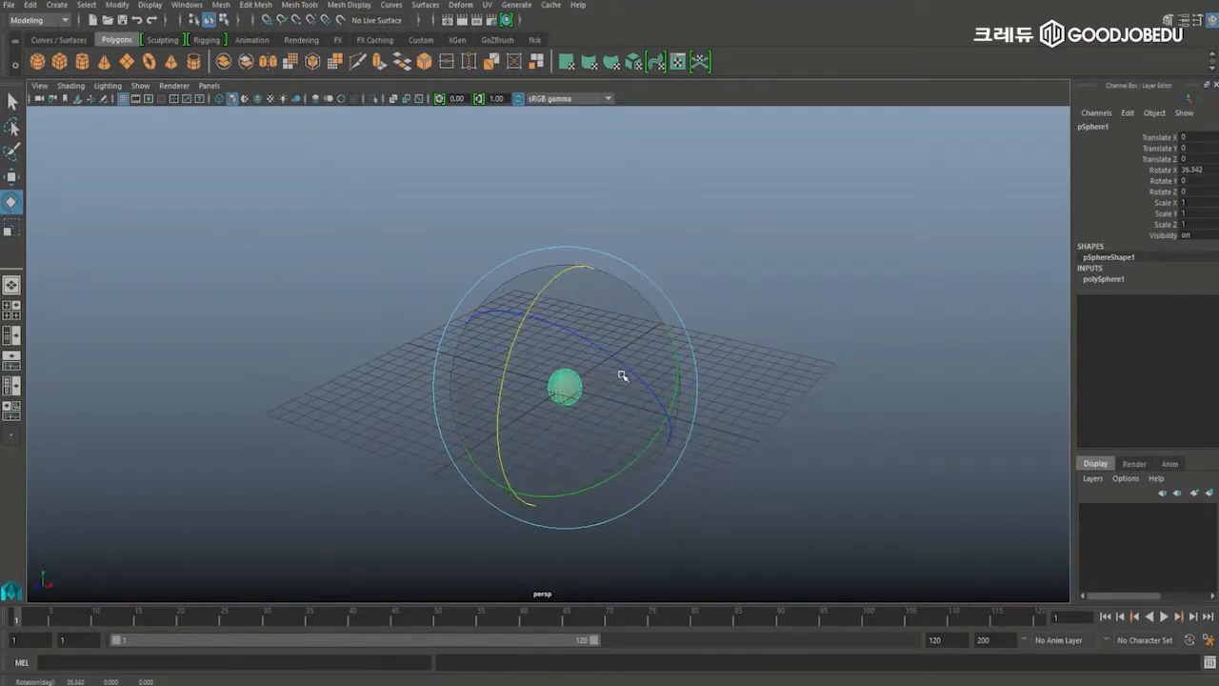
{"action": "key", "text": "w"}
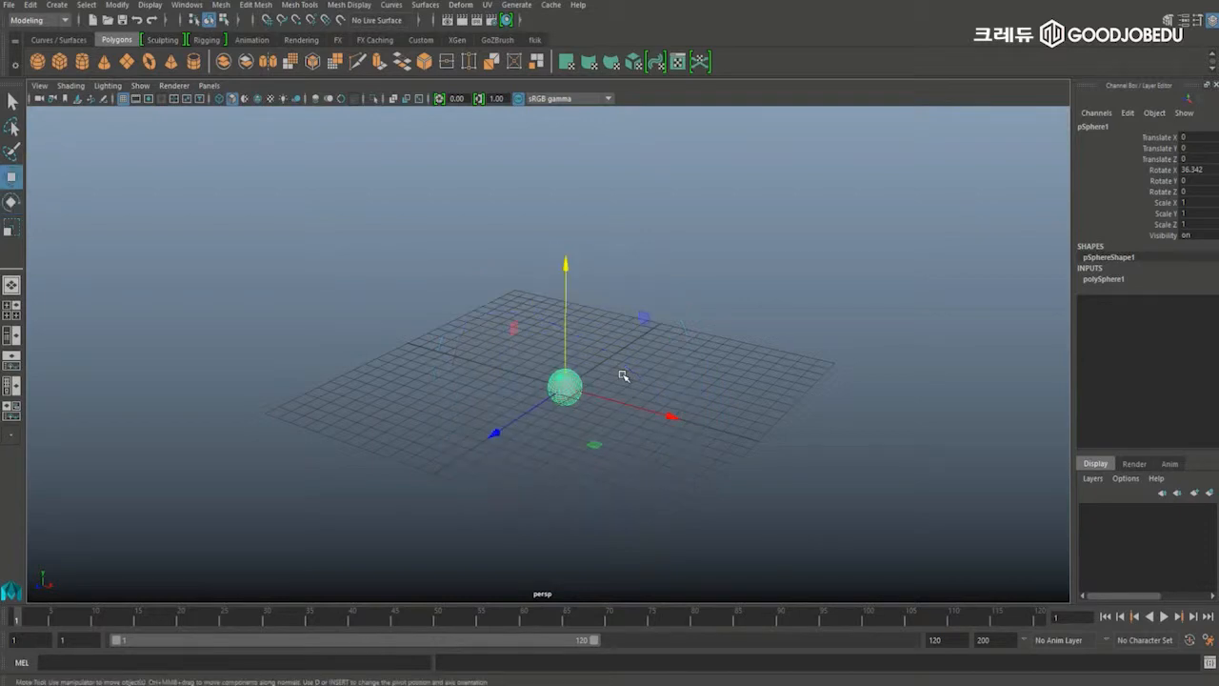
Rotate the sphere around the X axis until Rotate X is about 2.43 degrees.
{"action": "mouse_move", "coordinate": [619, 380]}
{"action": "left_mouse_down", "text": "alt"}
{"action": "mouse_move", "coordinate": [639, 362]}
{"action": "mouse_move", "coordinate": [636, 387]}
{"action": "left_mouse_up", "text": "alt"}
{"action": "left_click_drag", "start_coordinate": [667, 400], "coordinate": [692, 404], "text": "alt"}
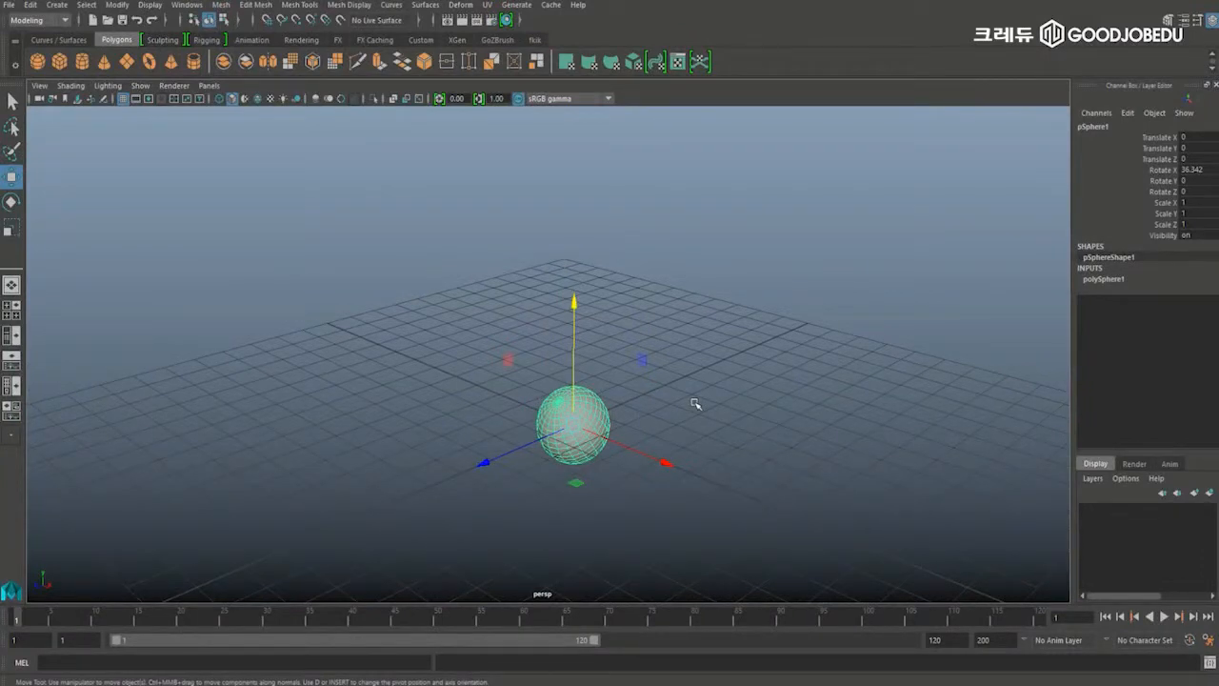
{"action": "left_click_drag", "start_coordinate": [613, 409], "coordinate": [620, 334], "text": "alt"}
{"action": "key", "text": "e"}
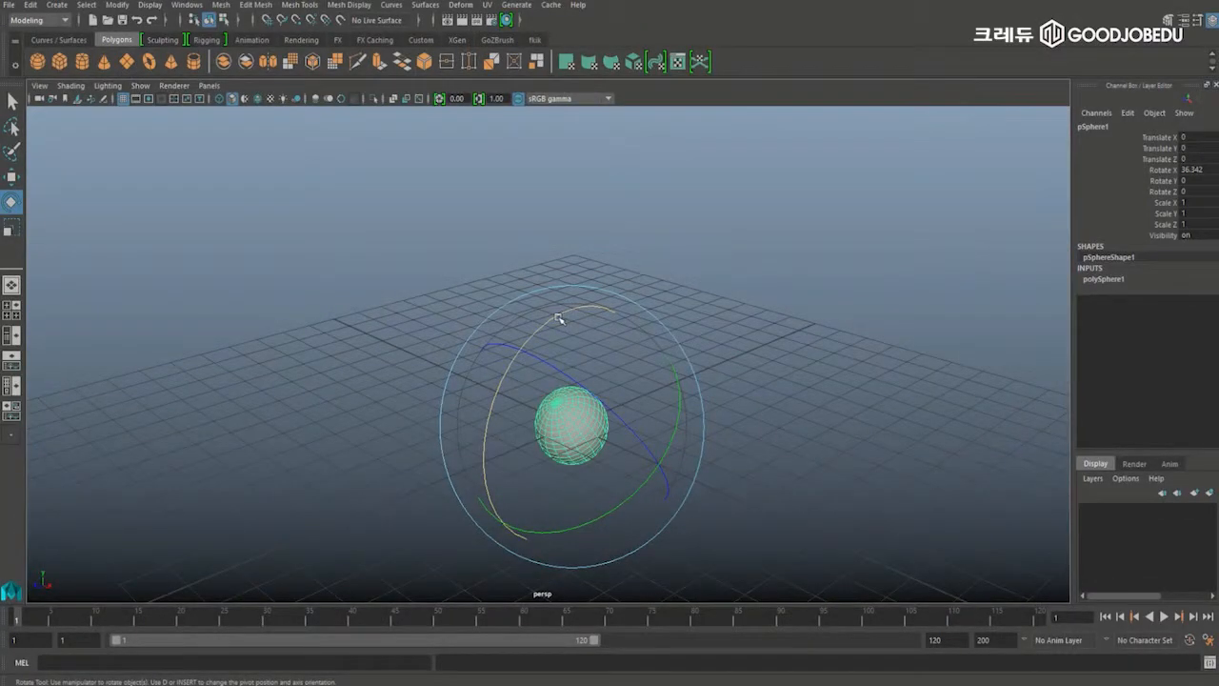
{"action": "left_click_drag", "start_coordinate": [552, 320], "coordinate": [642, 342]}
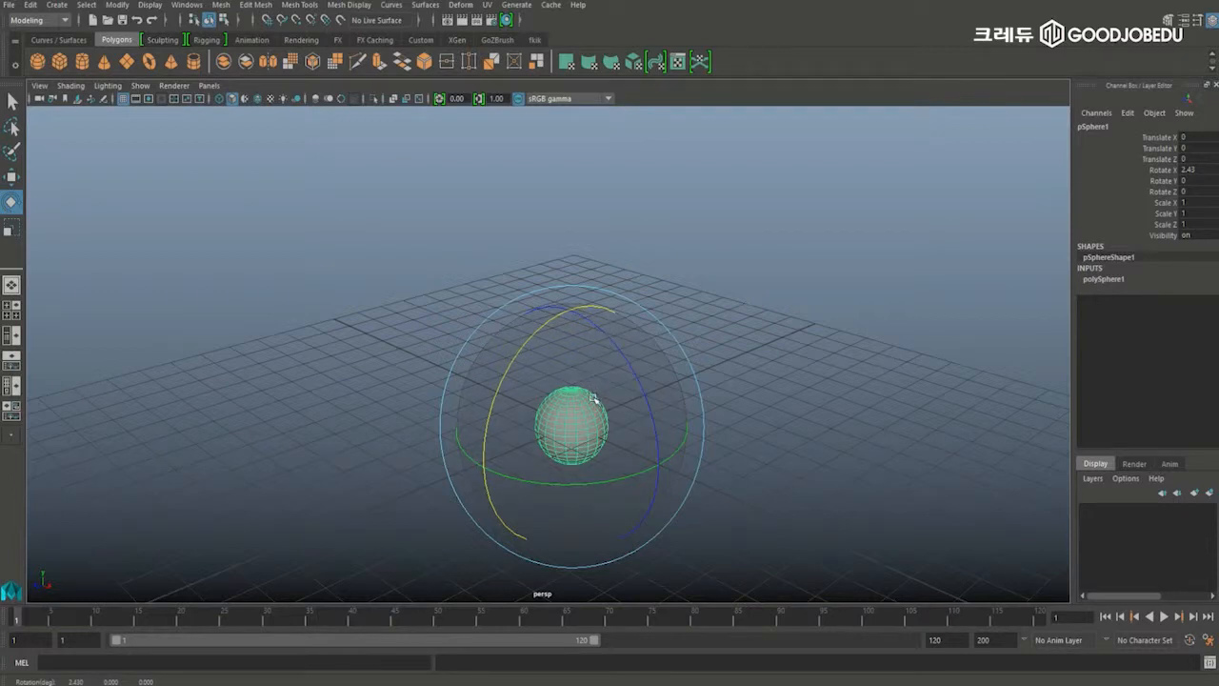
Stretch the sphere along the X axis with the Scale tool and undo the stretch.
{"action": "key", "text": "r"}
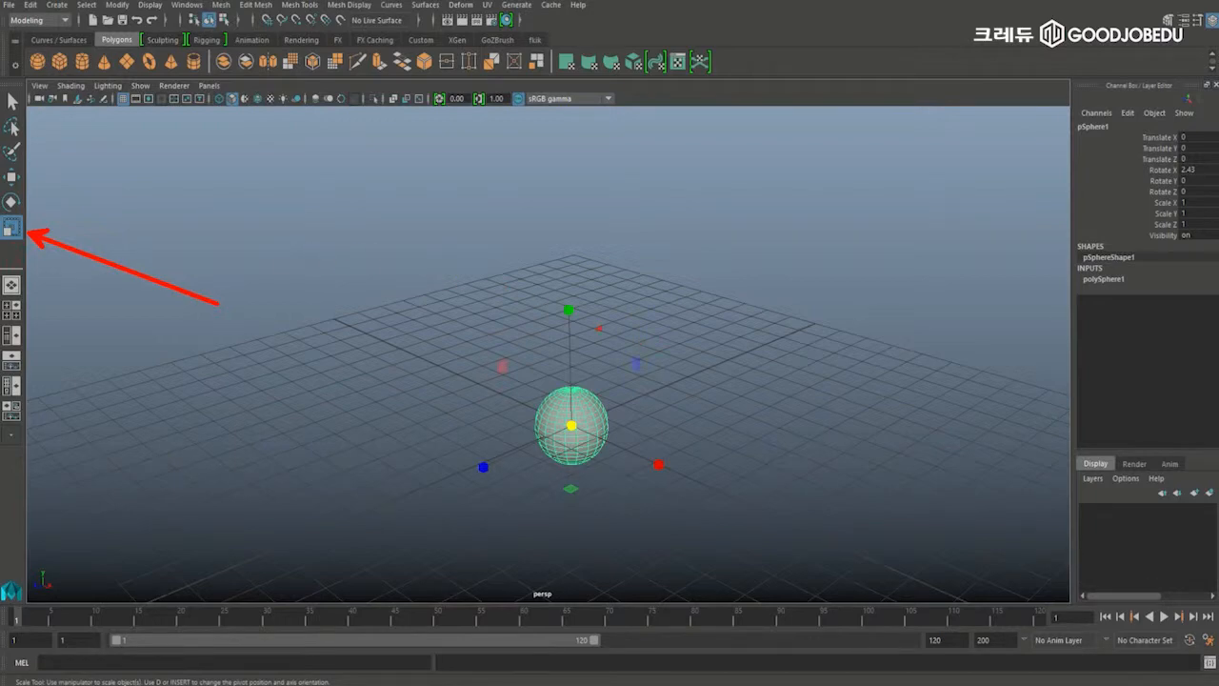
{"action": "left_click_drag", "start_coordinate": [345, 312], "coordinate": [371, 341], "text": "alt"}
{"action": "mouse_move", "coordinate": [410, 271]}
{"action": "left_mouse_down", "text": "alt"}
{"action": "mouse_move", "coordinate": [335, 250]}
{"action": "mouse_move", "coordinate": [422, 269]}
{"action": "left_mouse_up", "text": "alt"}
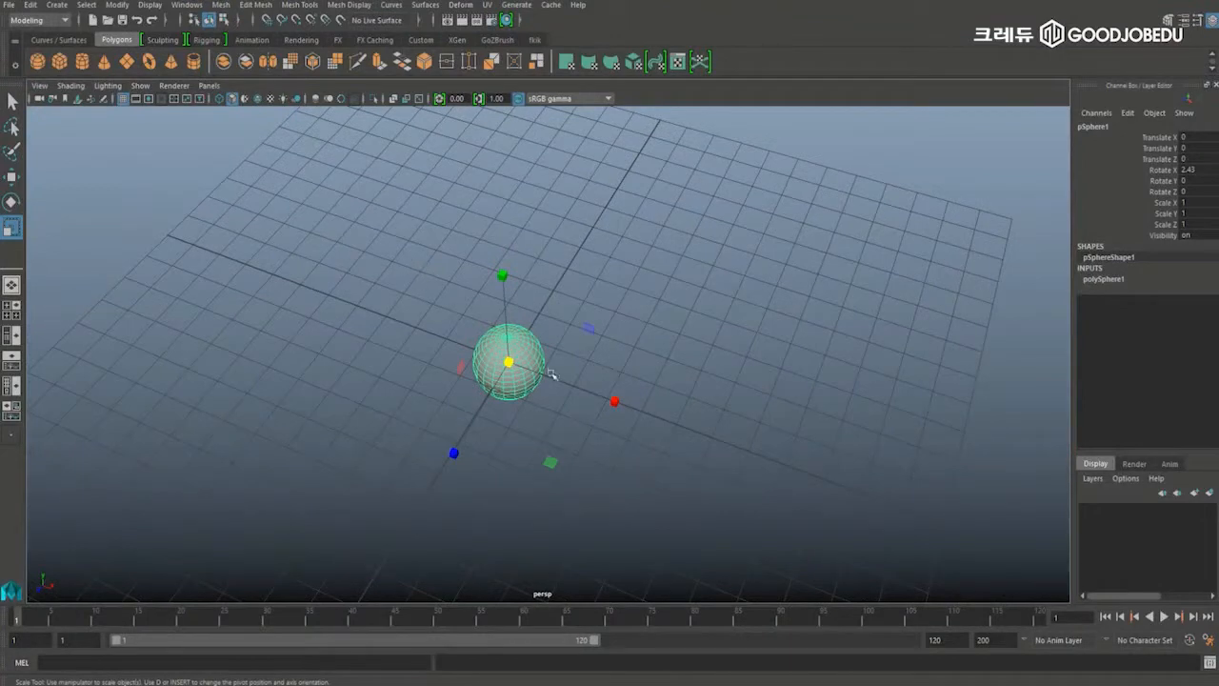
{"action": "left_click_drag", "start_coordinate": [689, 337], "coordinate": [648, 350], "text": "alt"}
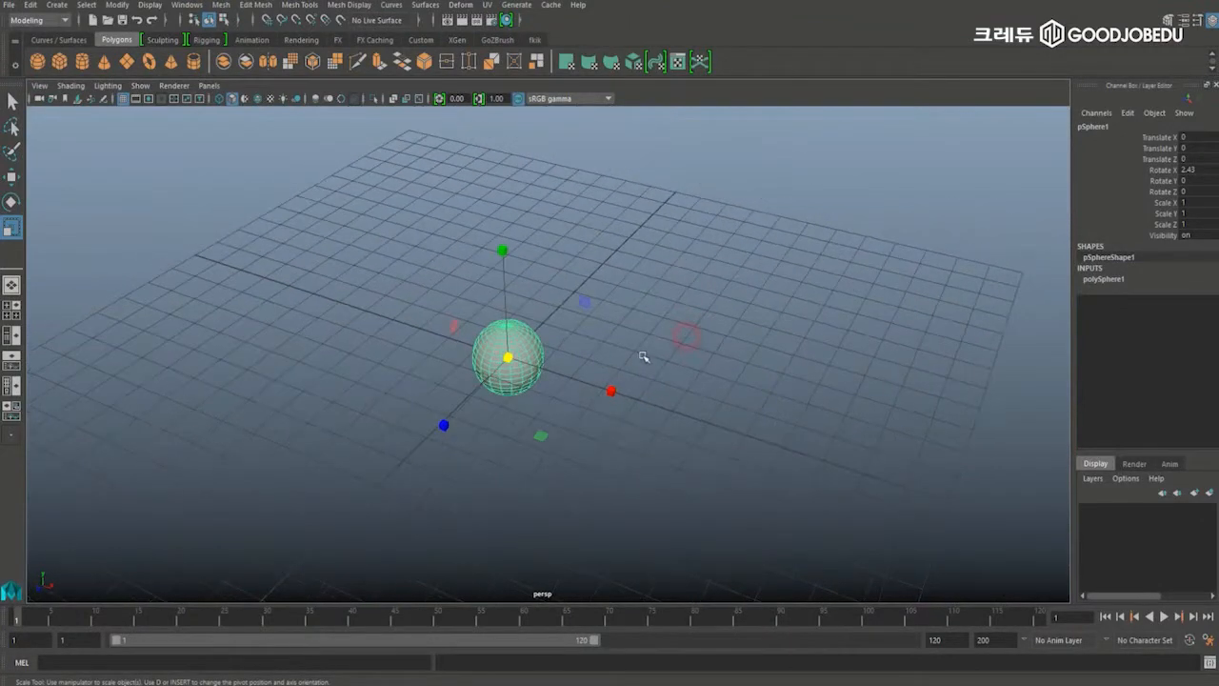
{"action": "left_click_drag", "start_coordinate": [611, 390], "coordinate": [757, 423]}
{"action": "key", "text": "ctrl+z"}
{"action": "mouse_move", "coordinate": [640, 336]}
{"action": "left_mouse_down", "text": "alt"}
{"action": "mouse_move", "coordinate": [574, 324]}
{"action": "mouse_move", "coordinate": [620, 332]}
{"action": "left_mouse_up", "text": "alt"}
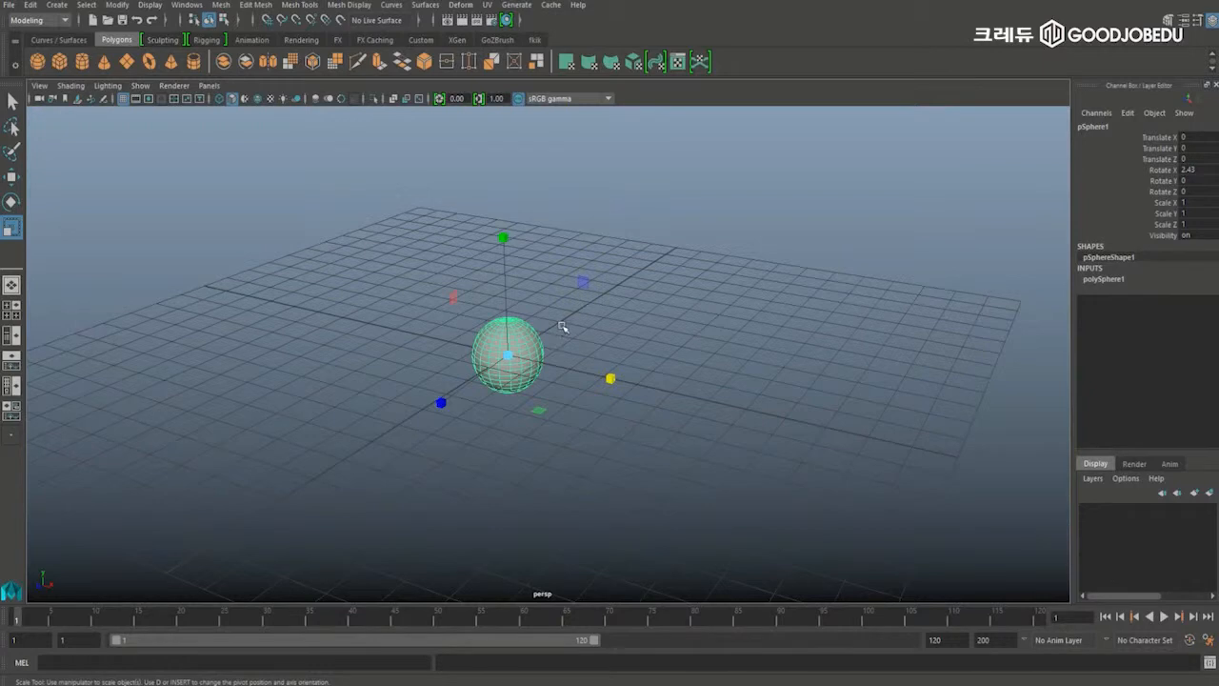
Scale the sphere uniformly to about 5.1 on all axes and undo the scaling.
{"action": "left_click", "coordinate": [510, 355]}
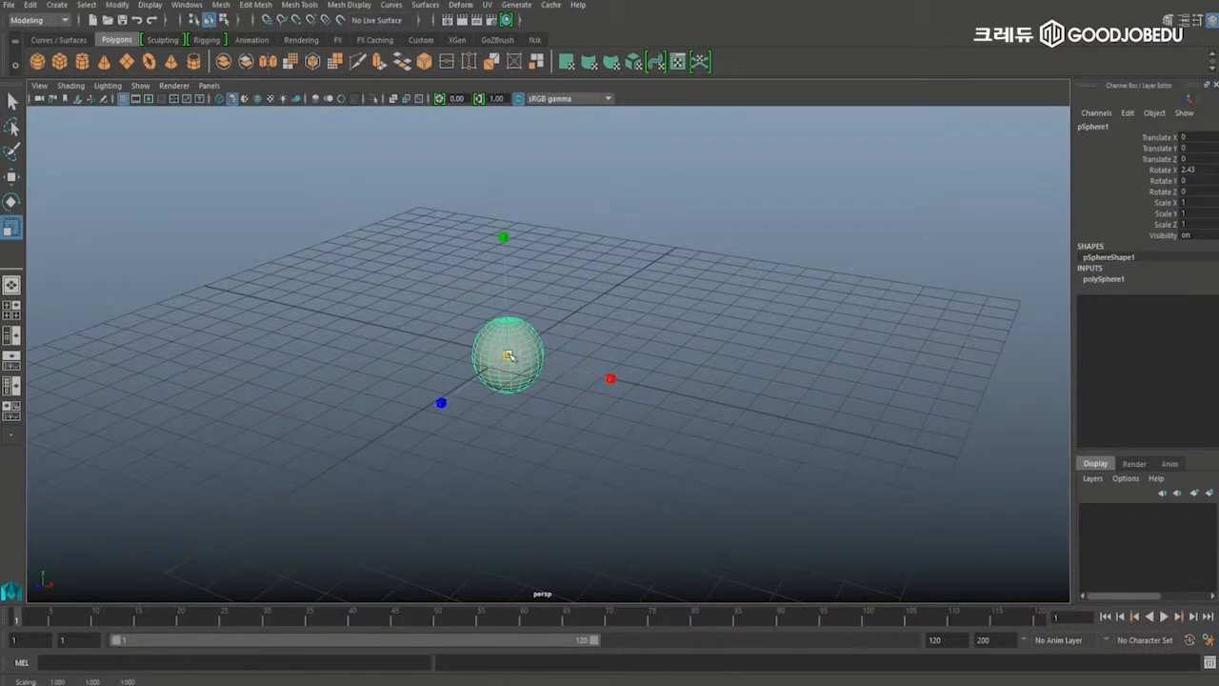
{"action": "left_click_drag", "start_coordinate": [525, 356], "coordinate": [769, 350]}
{"action": "left_click_drag", "start_coordinate": [787, 305], "coordinate": [832, 313], "text": "alt"}
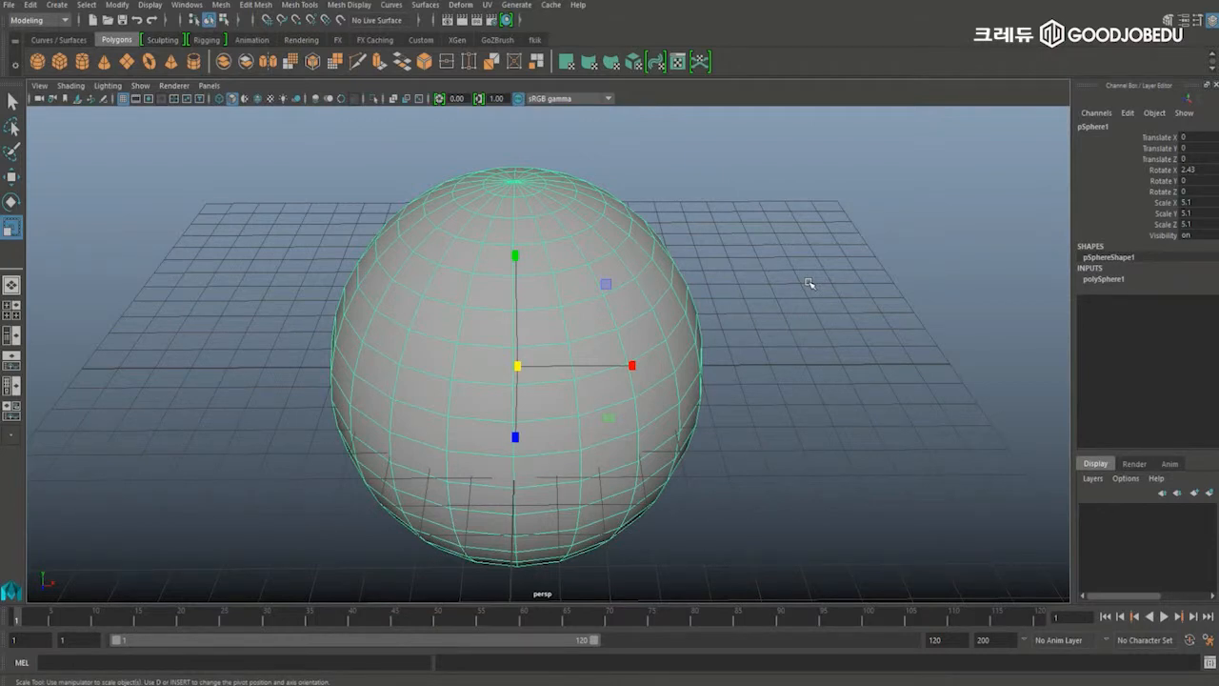
{"action": "left_click_drag", "start_coordinate": [814, 284], "coordinate": [745, 261], "text": "alt"}
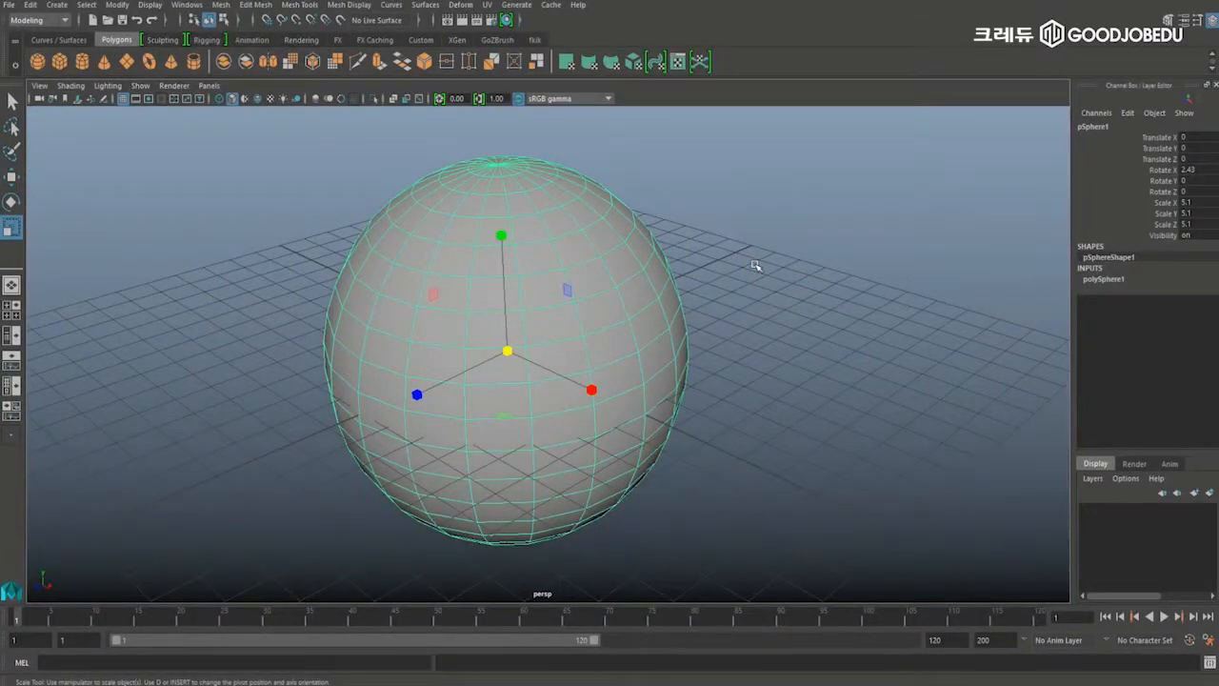
{"action": "key", "text": "ctrl+z"}
{"action": "left_click_drag", "start_coordinate": [635, 290], "coordinate": [720, 284], "text": "alt"}
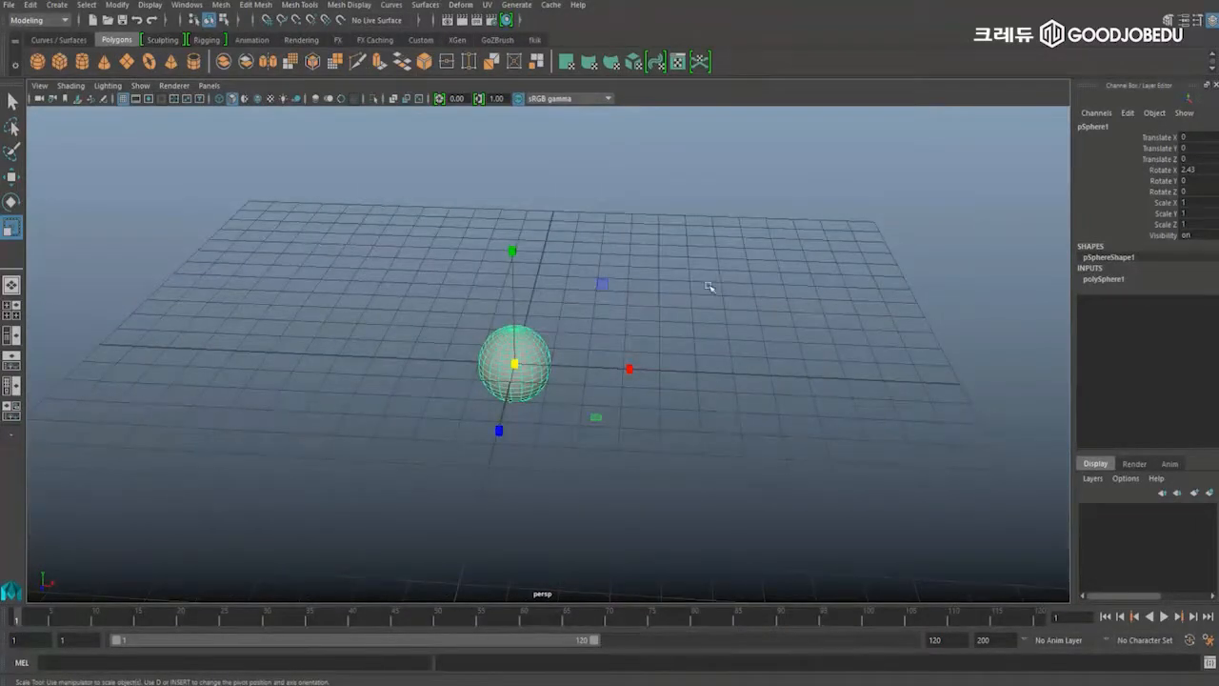
{"action": "left_click_drag", "start_coordinate": [707, 294], "coordinate": [654, 278], "text": "alt"}
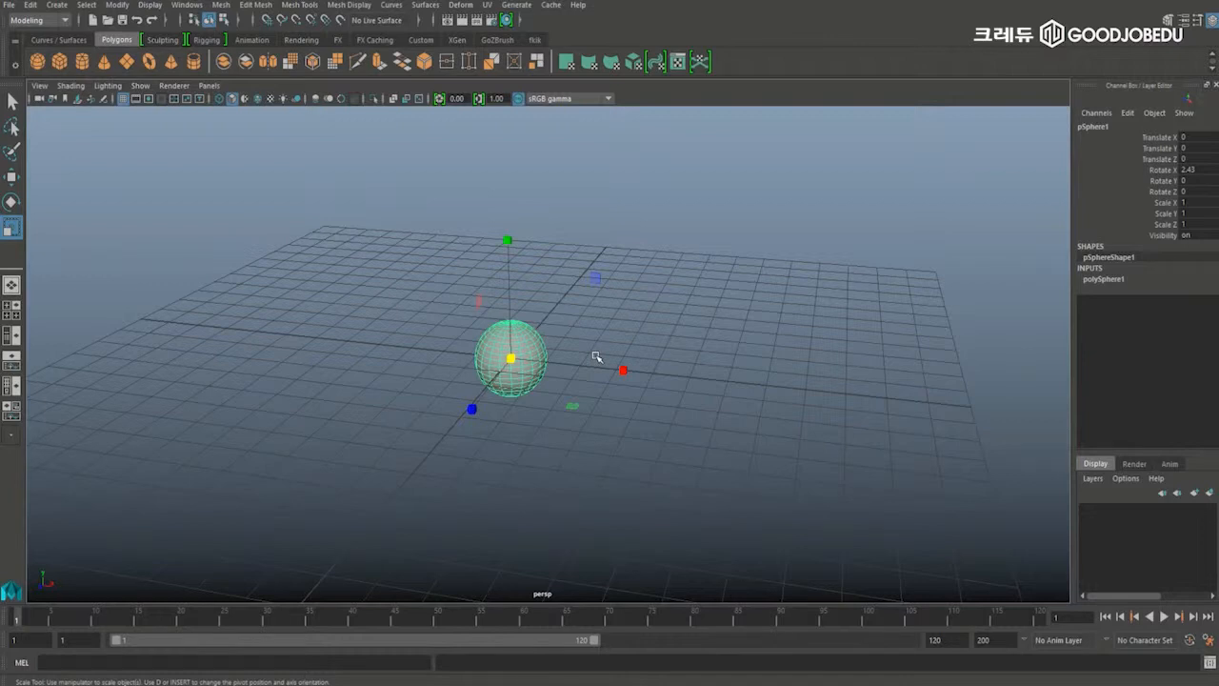
Redo the uniform scaling of the sphere and undo it again.
{"action": "key", "text": "shift+z"}
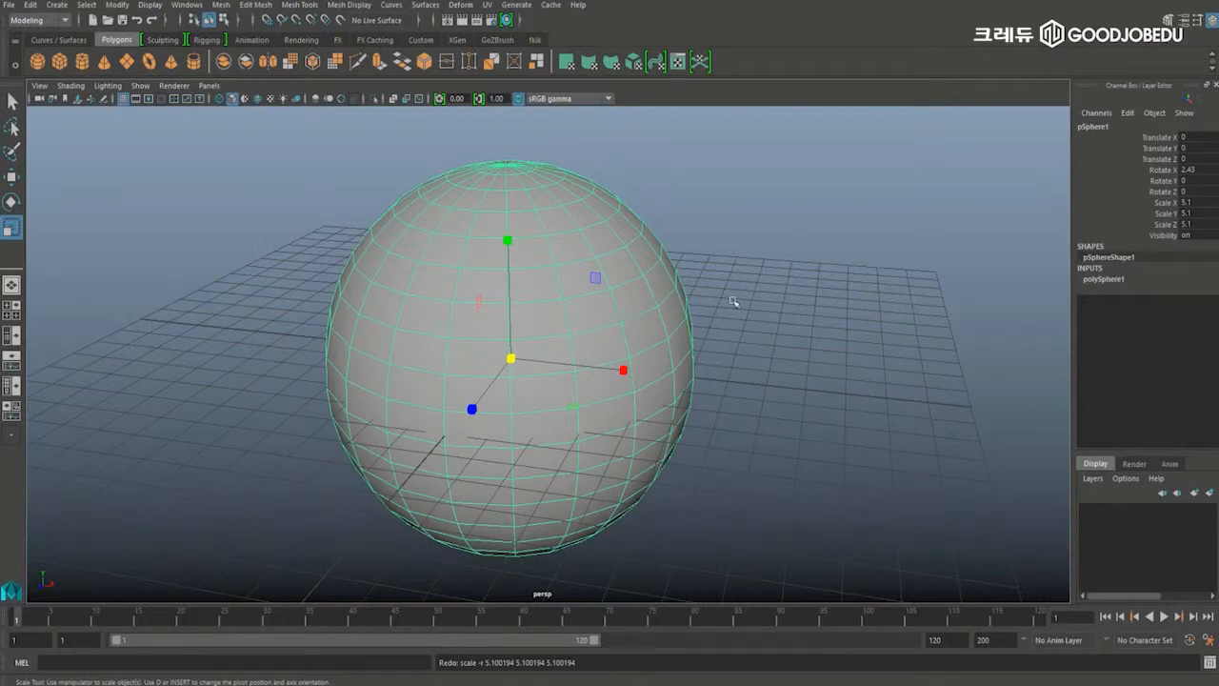
{"action": "mouse_move", "coordinate": [734, 297]}
{"action": "left_mouse_down", "text": "alt"}
{"action": "mouse_move", "coordinate": [604, 294]}
{"action": "mouse_move", "coordinate": [713, 295]}
{"action": "left_mouse_up", "text": "alt"}
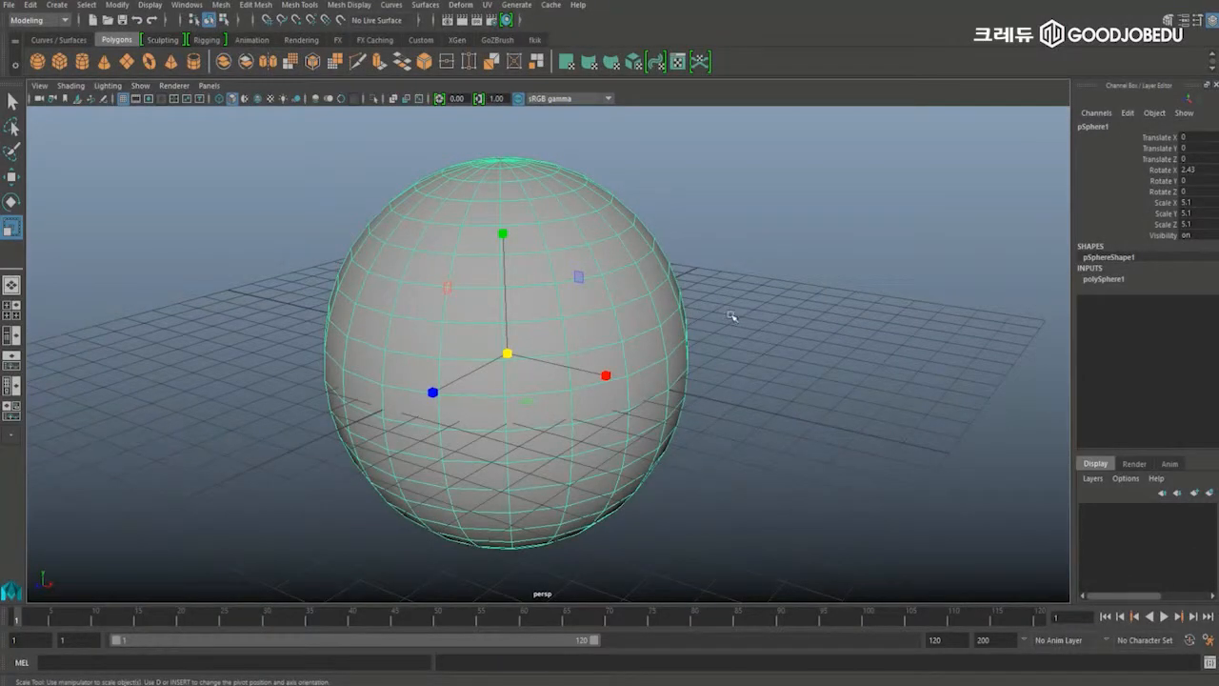
{"action": "mouse_move", "coordinate": [740, 308]}
{"action": "left_mouse_down", "text": "alt"}
{"action": "mouse_move", "coordinate": [802, 318]}
{"action": "mouse_move", "coordinate": [746, 310]}
{"action": "left_mouse_up", "text": "alt"}
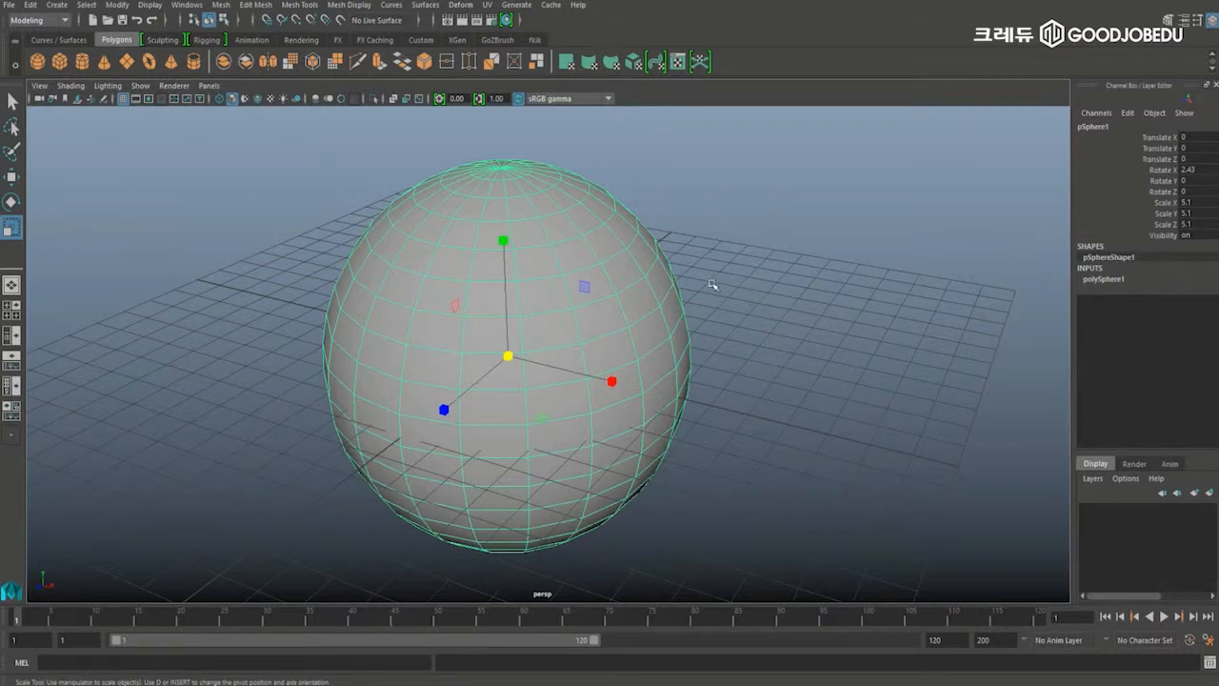
{"action": "key", "text": "ctrl+z"}
{"action": "left_click_drag", "start_coordinate": [656, 301], "coordinate": [591, 298], "text": "alt"}
Return to the Move tool and shrink and enlarge its manipulator several times, ending with a smaller manipulator.
{"action": "key", "text": "w"}
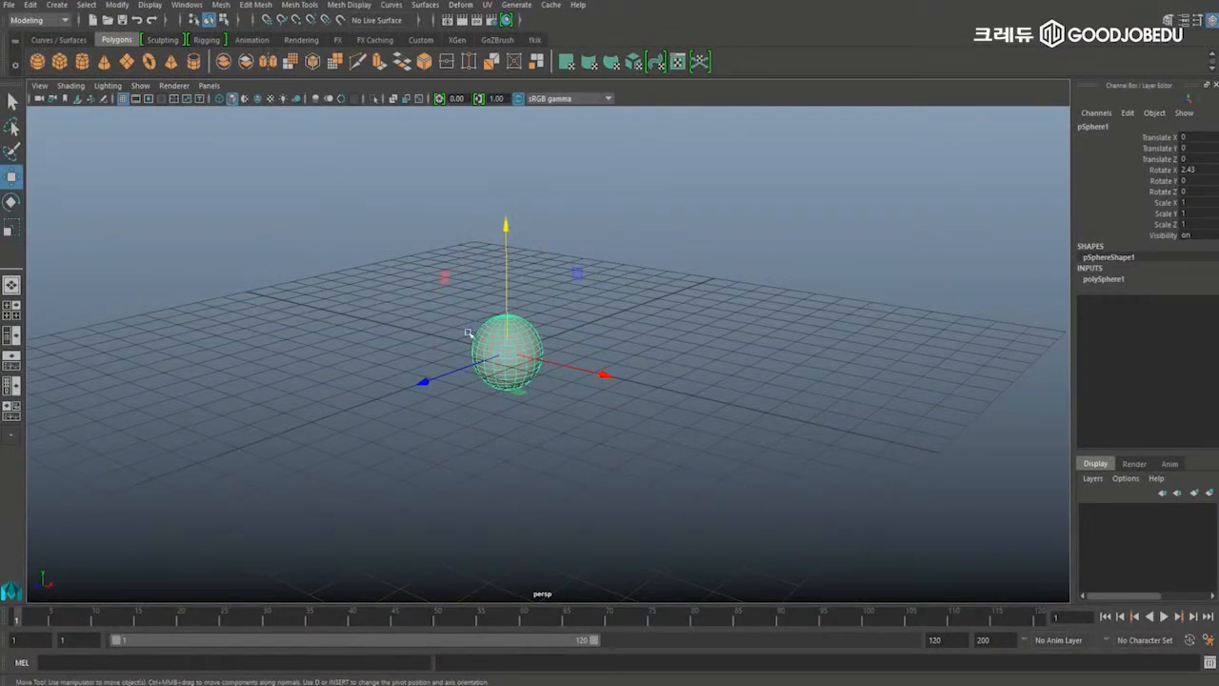
{"action": "left_click_drag", "start_coordinate": [646, 320], "coordinate": [667, 340], "text": "alt"}
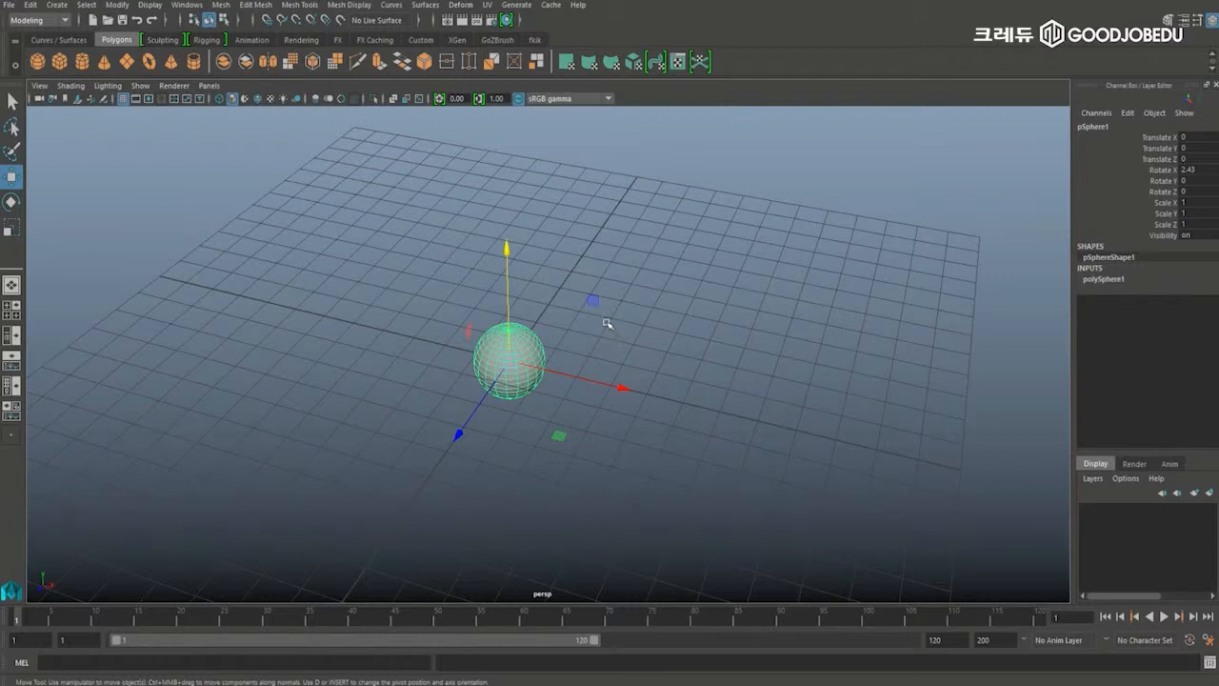
{"action": "key", "text": "minus"}
{"action": "key", "text": "minus"}
{"action": "key", "text": "equal"}
{"action": "key", "text": "equal"}
{"action": "key", "text": "equal"}
{"action": "key", "text": "minus"}
{"action": "key", "text": "equal"}
{"action": "key", "text": "equal"}
{"action": "key", "text": "minus"}
{"action": "key", "text": "minus"}
Move the sphere along the X axis to about -2.132.
{"action": "left_click_drag", "start_coordinate": [598, 341], "coordinate": [653, 328], "text": "alt"}
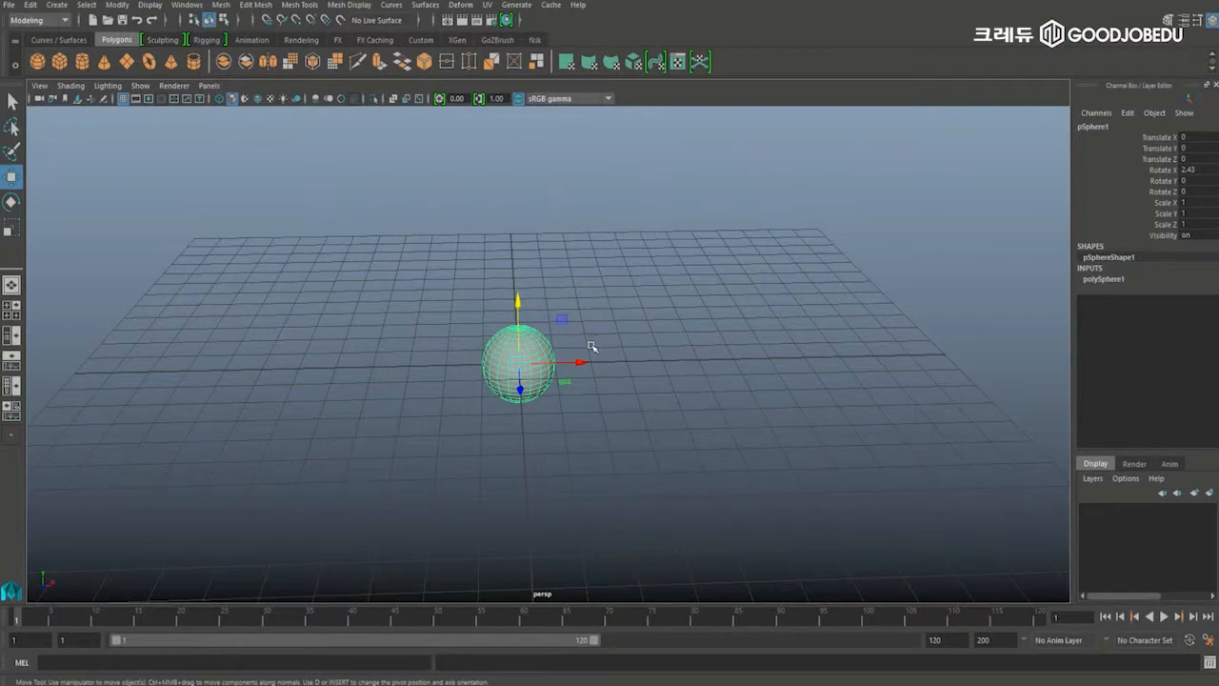
{"action": "mouse_move", "coordinate": [580, 362]}
{"action": "left_mouse_down"}
{"action": "mouse_move", "coordinate": [527, 360]}
{"action": "mouse_move", "coordinate": [582, 360]}
{"action": "left_mouse_up"}
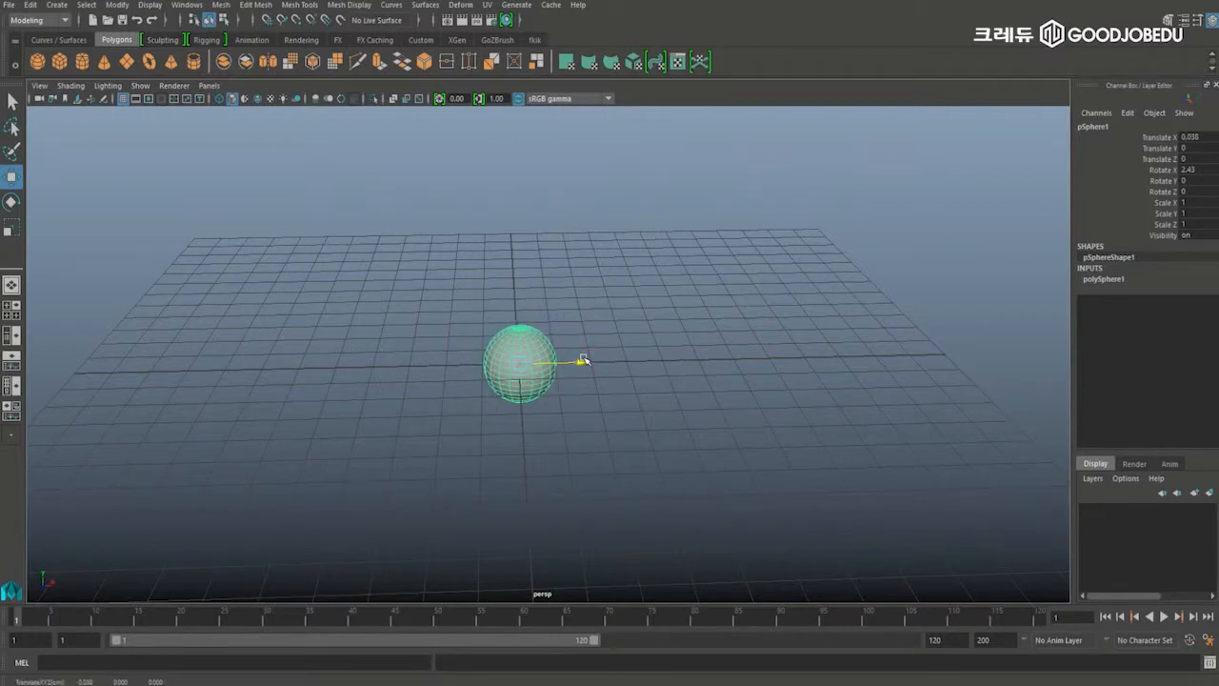
{"action": "left_click_drag", "start_coordinate": [583, 360], "coordinate": [506, 357]}
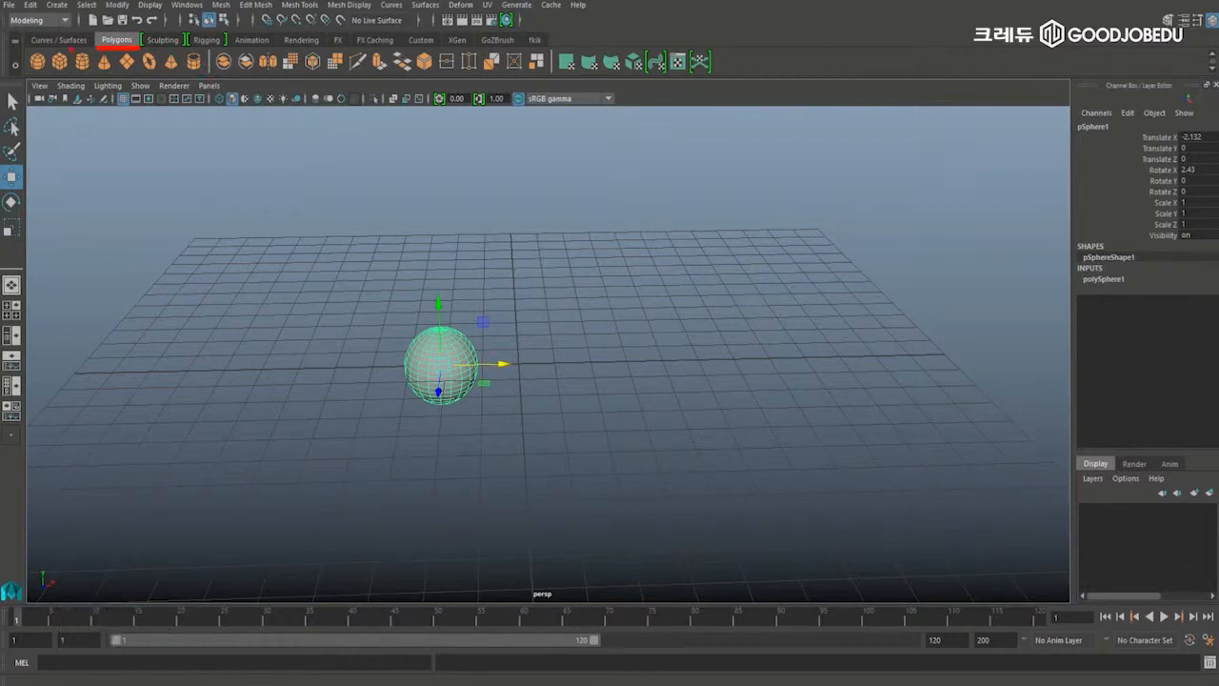
Create a NURBS sphere at the origin beside the polygon sphere and deselect it.
{"action": "left_click", "coordinate": [78, 43]}
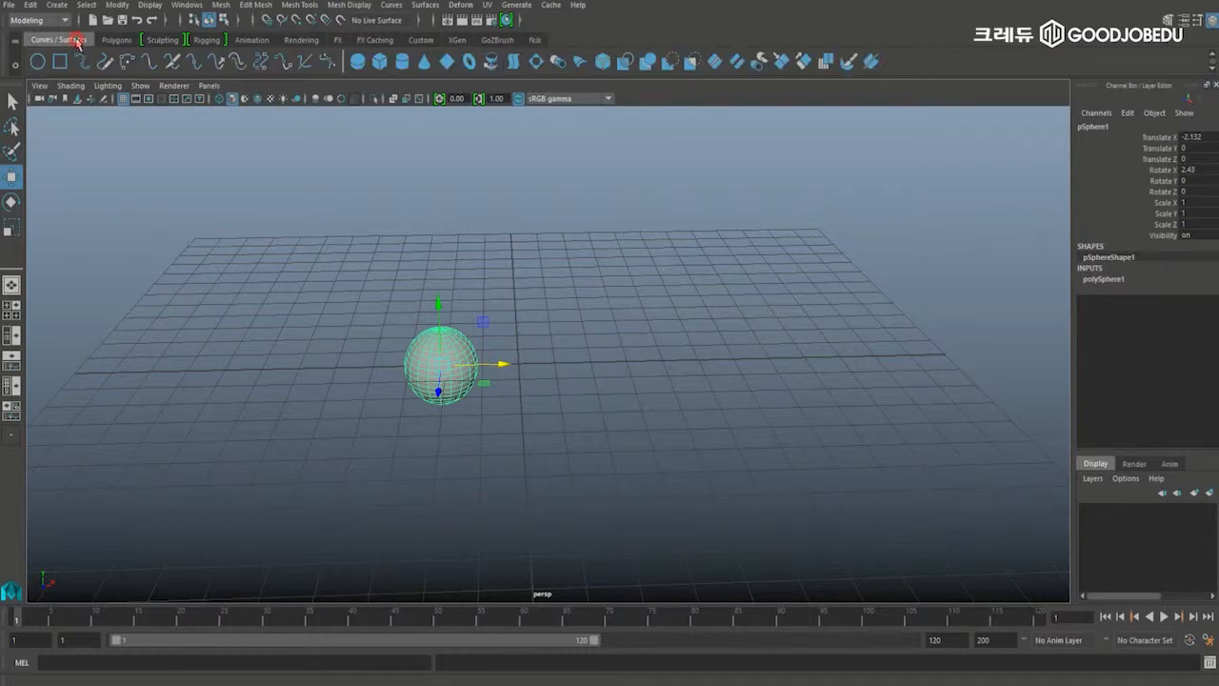
{"action": "left_click", "coordinate": [359, 63]}
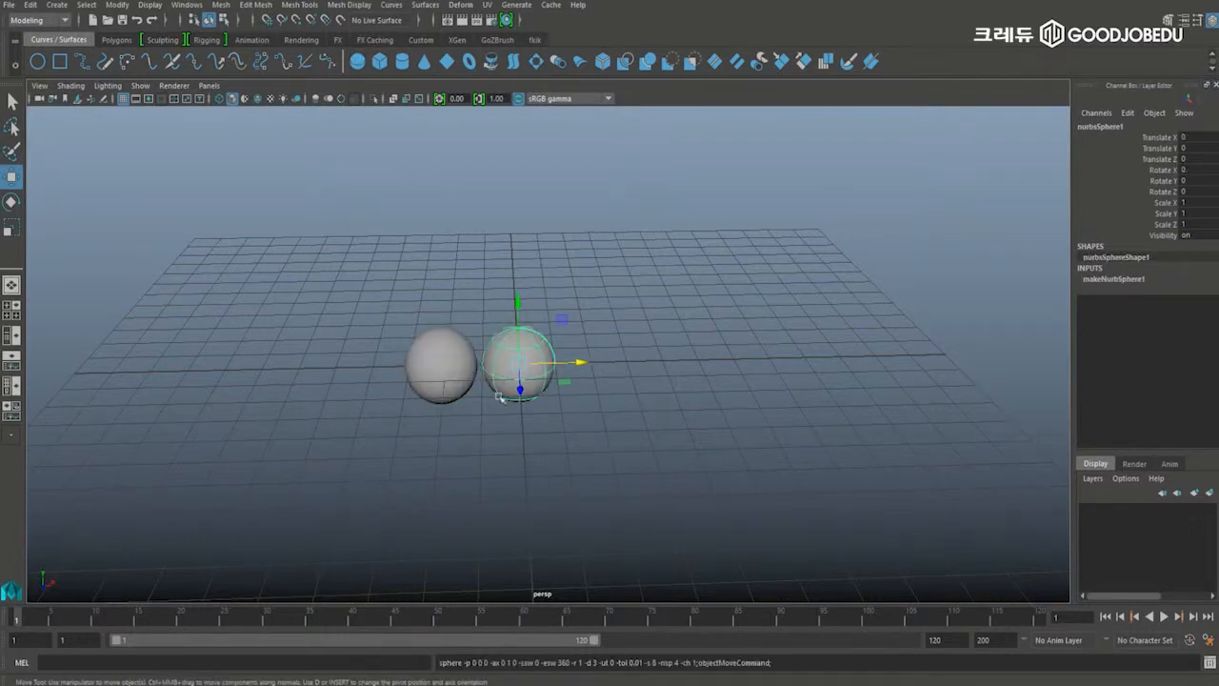
{"action": "left_click", "coordinate": [498, 426]}
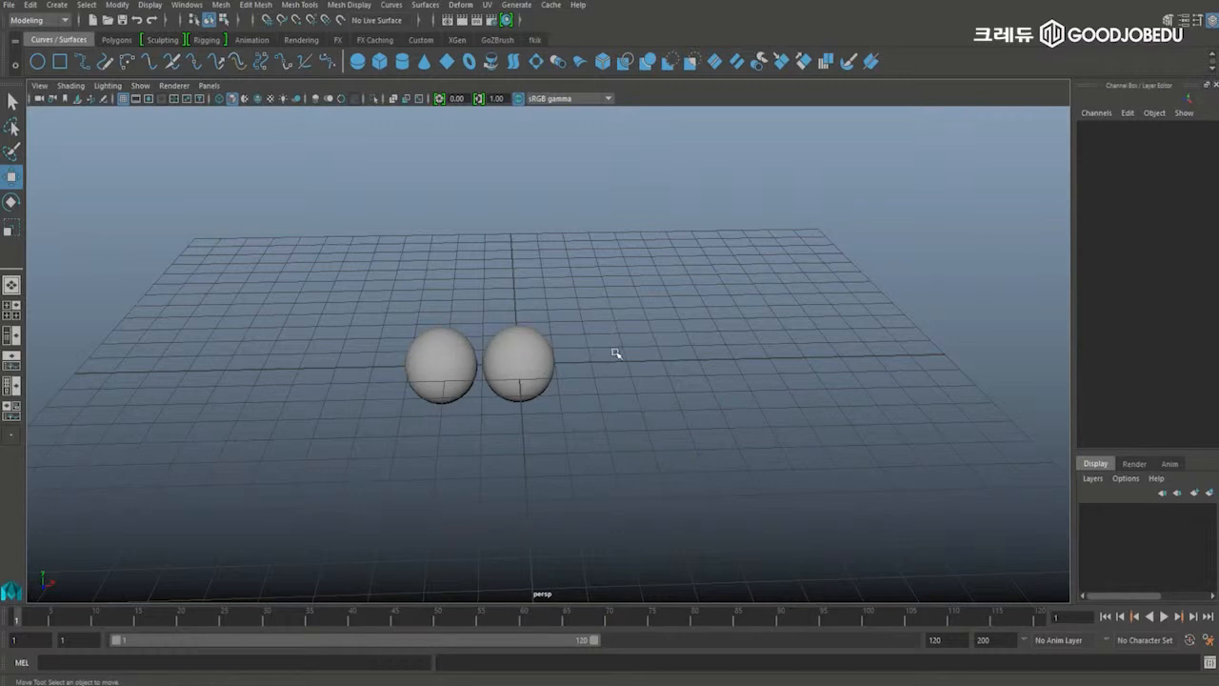
Select the polygon and NURBS spheres individually and together to compare their wireframe structure.
{"action": "left_click_drag", "start_coordinate": [634, 350], "coordinate": [634, 360], "text": "alt"}
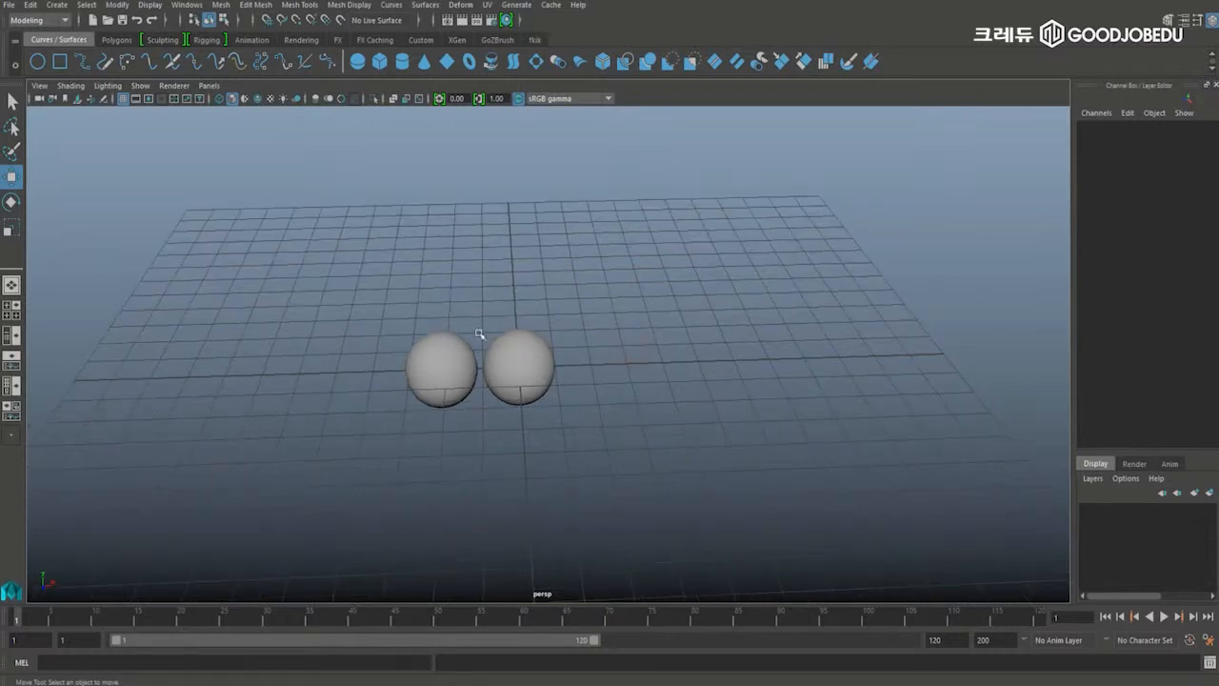
{"action": "left_click", "coordinate": [443, 358]}
{"action": "left_click", "coordinate": [518, 352]}
{"action": "left_click", "coordinate": [464, 350]}
{"action": "left_click_drag", "start_coordinate": [397, 307], "coordinate": [620, 412]}
{"action": "mouse_move", "coordinate": [694, 407]}
{"action": "left_mouse_down", "text": "alt"}
{"action": "mouse_move", "coordinate": [661, 378]}
{"action": "mouse_move", "coordinate": [601, 376]}
{"action": "mouse_move", "coordinate": [663, 378]}
{"action": "mouse_move", "coordinate": [675, 400]}
{"action": "left_mouse_up", "text": "alt"}
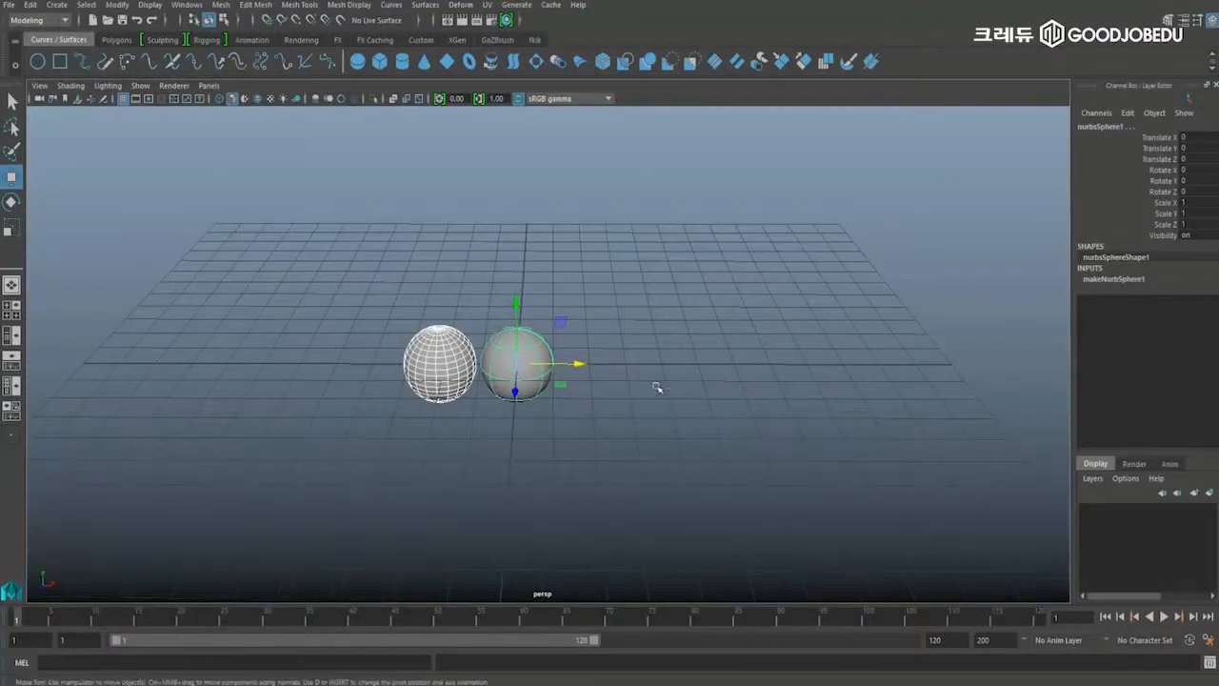
Move only the NURBS sphere along the X axis to about 2.45 and deselect it.
{"action": "left_click", "coordinate": [632, 384]}
{"action": "left_click", "coordinate": [538, 352]}
{"action": "left_click_drag", "start_coordinate": [579, 358], "coordinate": [669, 373]}
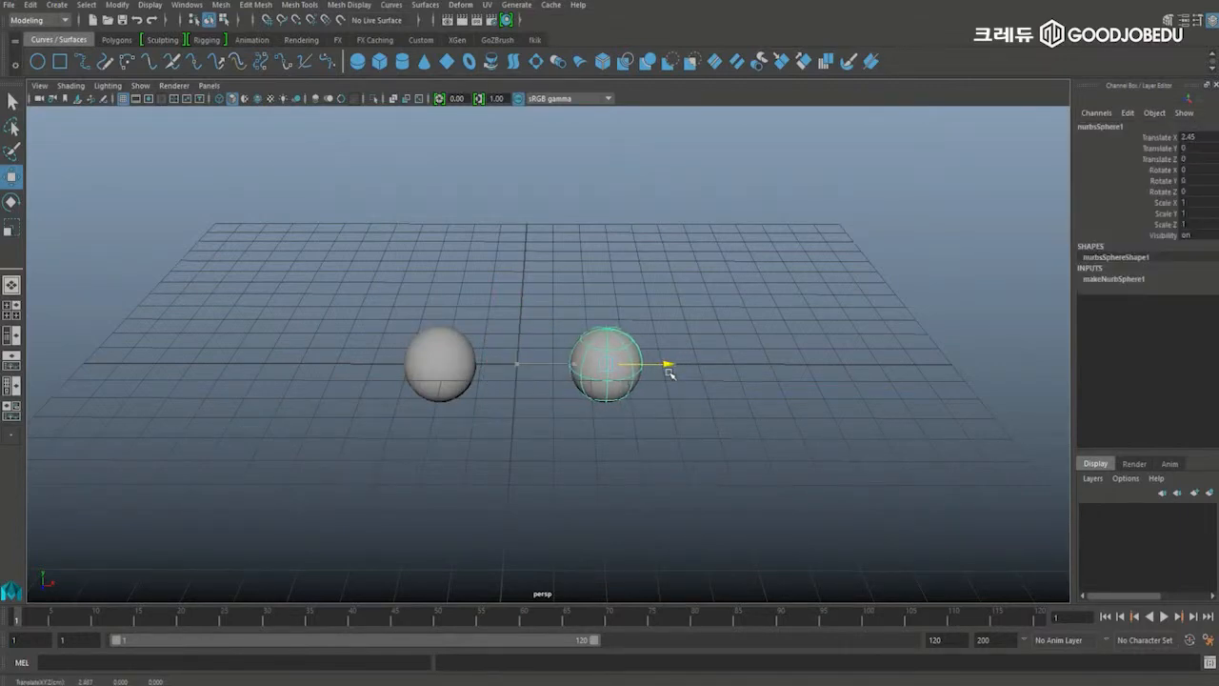
{"action": "left_click", "coordinate": [537, 438]}
Switch to the Notepad notes comparing NURBS and polygon modeling, read them and minimize the window.
{"action": "left_click_drag", "start_coordinate": [436, 307], "coordinate": [437, 185]}
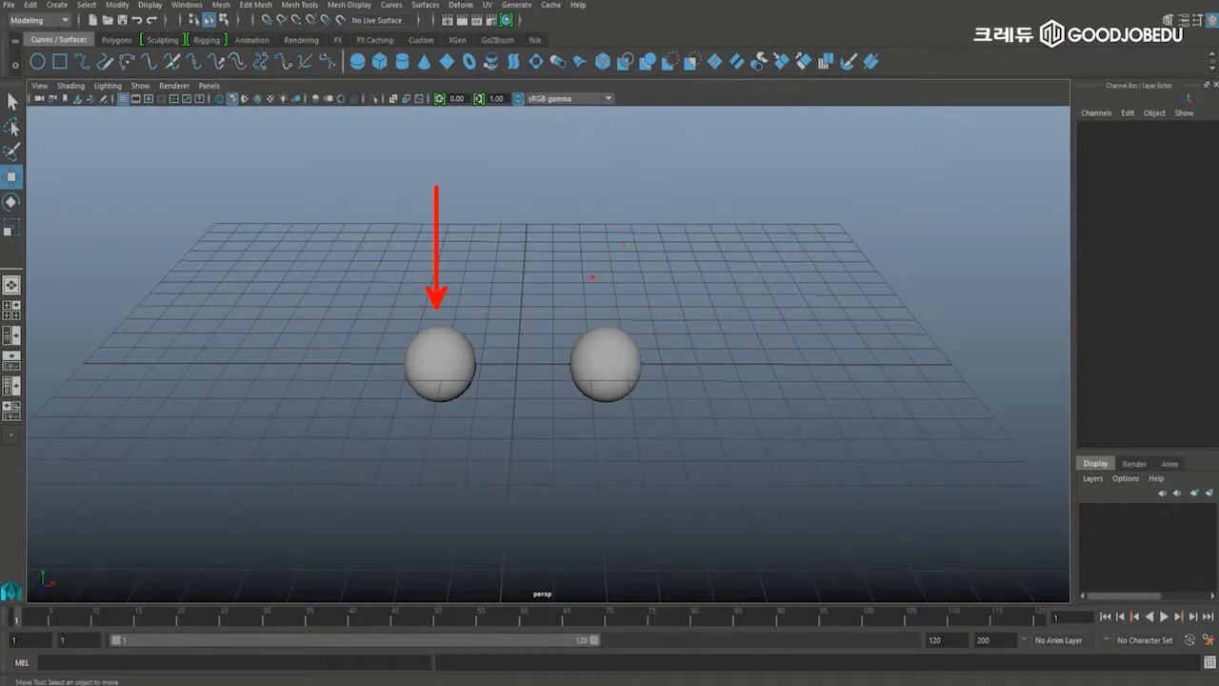
{"action": "left_click_drag", "start_coordinate": [610, 324], "coordinate": [614, 162]}
{"action": "left_click", "coordinate": [228, 684]}
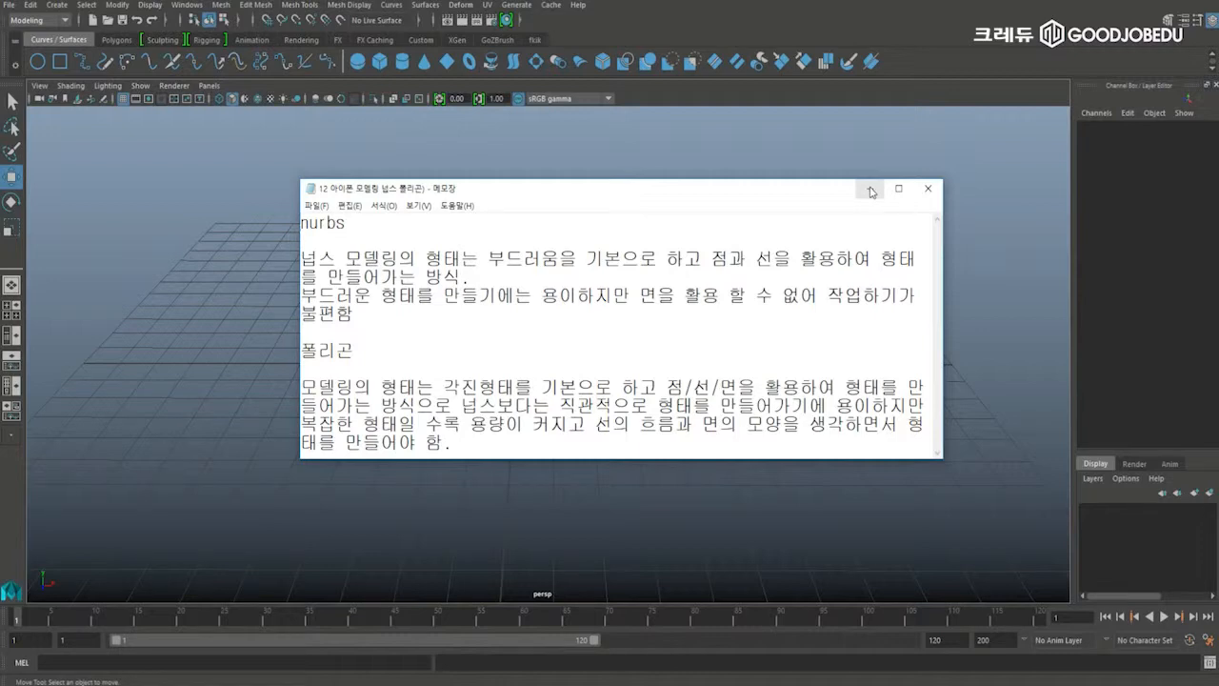
{"action": "left_click", "coordinate": [871, 192]}
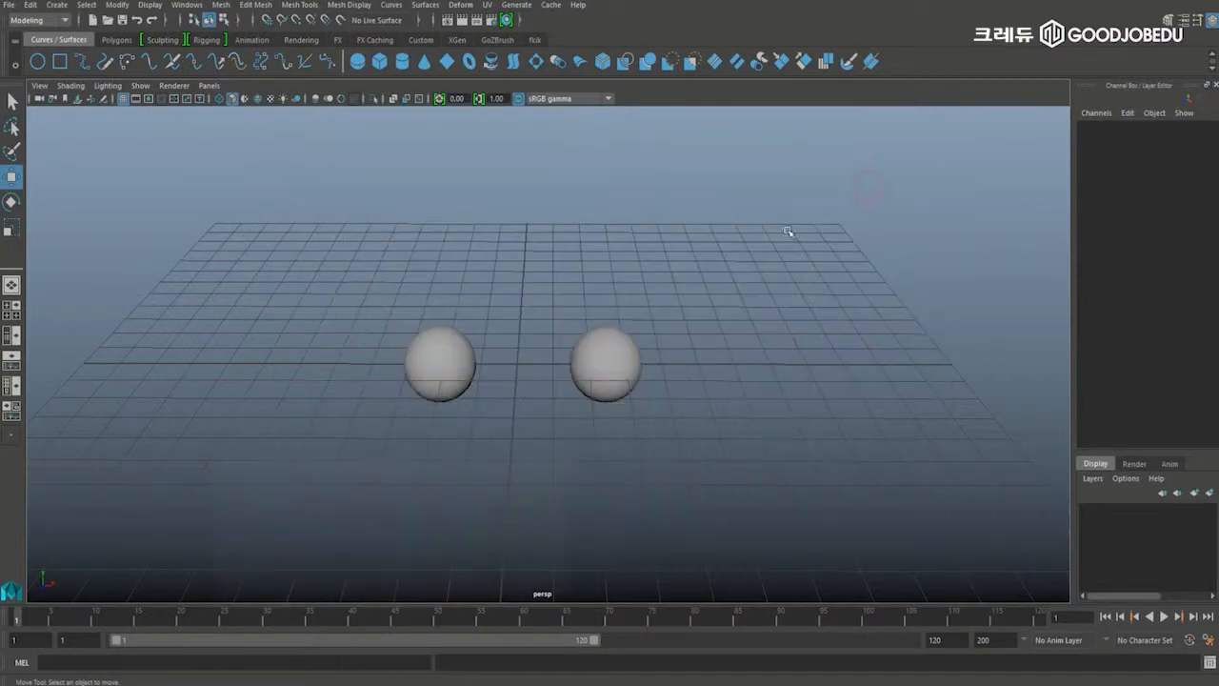
Compare the two spheres by selecting each in turn and delete the NURBS sphere.
{"action": "left_click", "coordinate": [606, 373]}
{"action": "left_click", "coordinate": [465, 343]}
{"action": "left_click", "coordinate": [604, 358]}
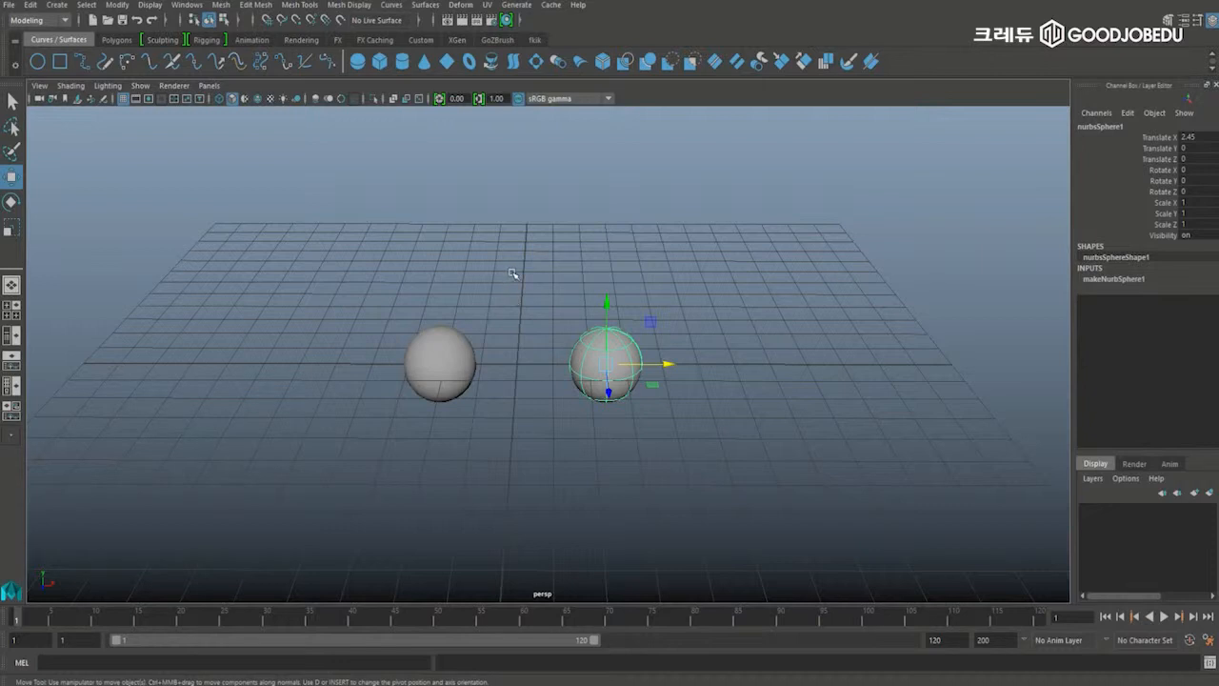
{"action": "left_click_drag", "start_coordinate": [541, 265], "coordinate": [686, 452]}
{"action": "key", "text": "Delete"}
Move the polygon sphere along X to about -0.122 and scale it uniformly to about 2.455.
{"action": "left_click", "coordinate": [461, 359]}
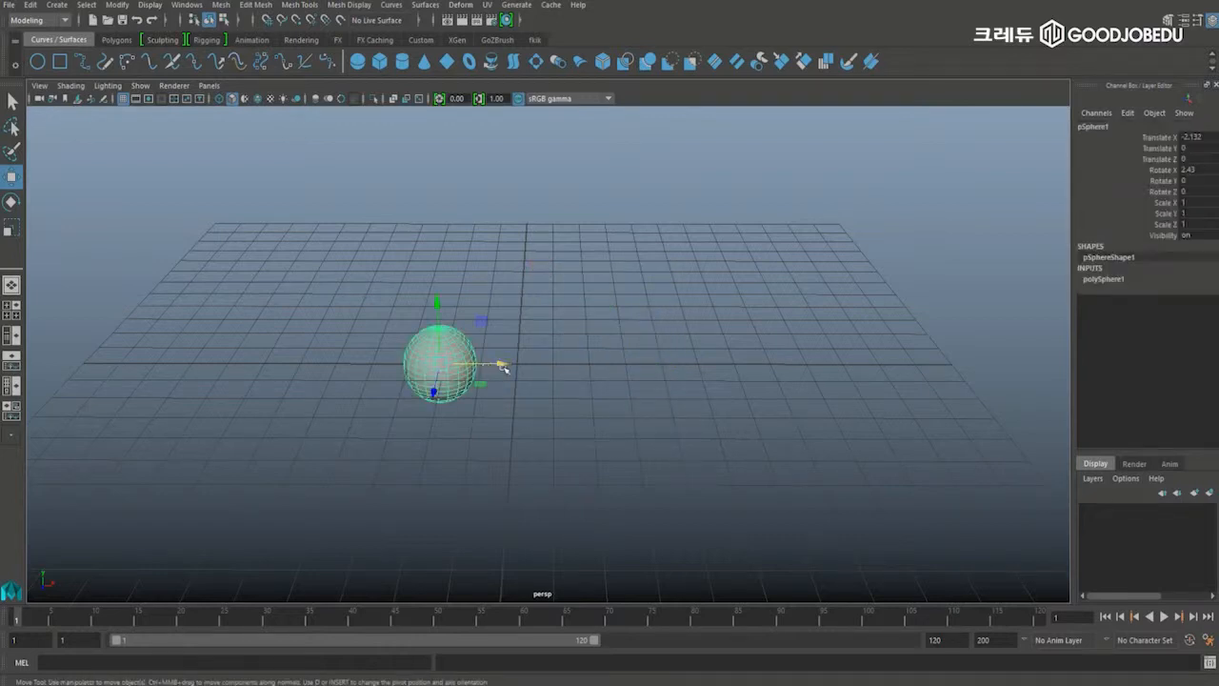
{"action": "left_click_drag", "start_coordinate": [503, 368], "coordinate": [577, 376]}
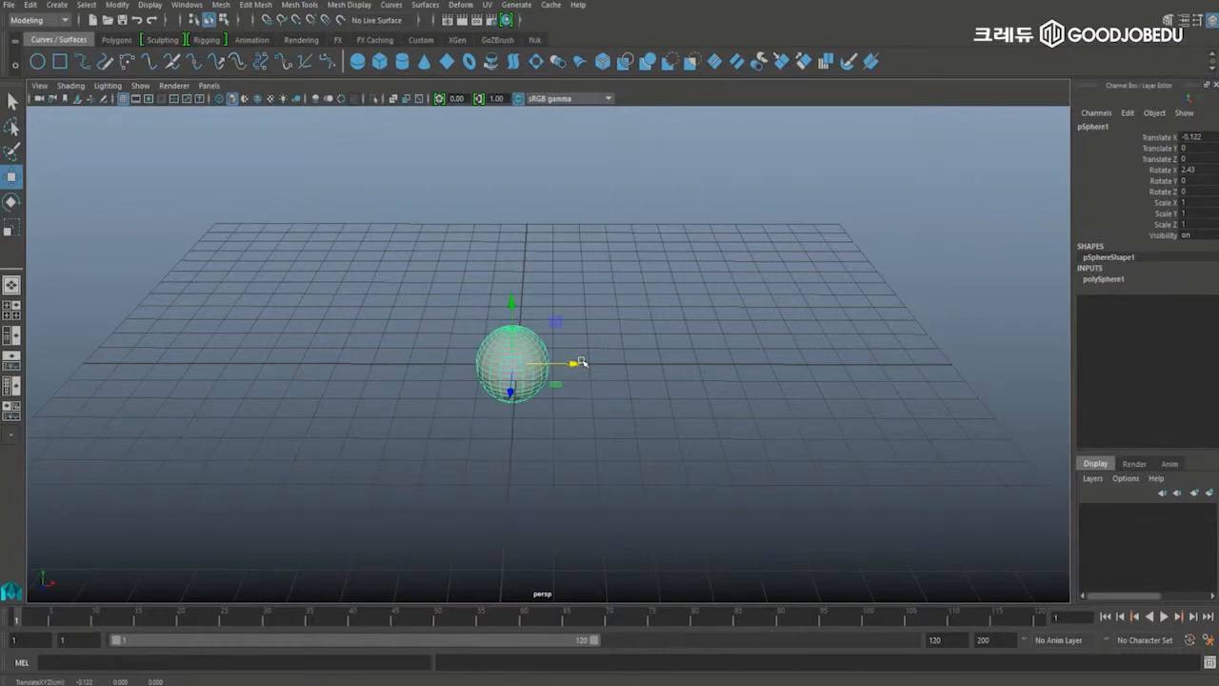
{"action": "scroll", "coordinate": [581, 360], "scroll_direction": "up", "scroll_amount": 3}
{"action": "mouse_move", "coordinate": [596, 353]}
{"action": "left_mouse_down", "text": "alt"}
{"action": "mouse_move", "coordinate": [620, 340]}
{"action": "mouse_move", "coordinate": [586, 331]}
{"action": "mouse_move", "coordinate": [596, 332]}
{"action": "left_mouse_up", "text": "alt"}
{"action": "key", "text": "r"}
{"action": "left_click_drag", "start_coordinate": [488, 362], "coordinate": [661, 345]}
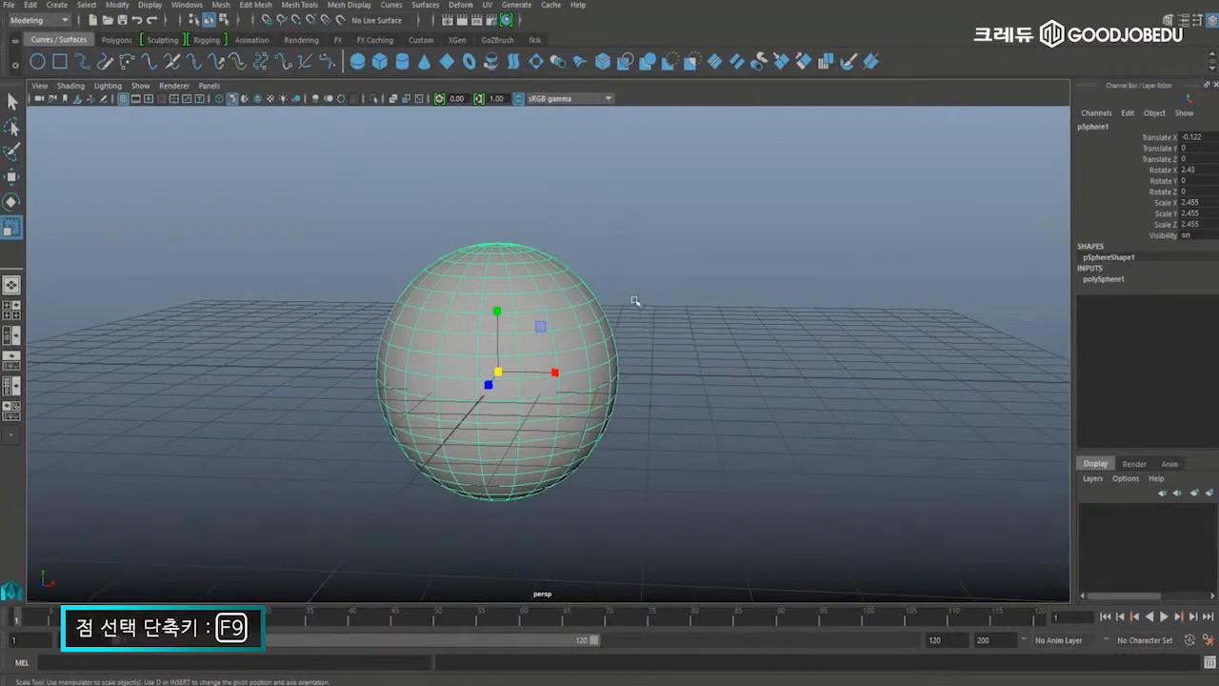
Switch the sphere to vertex selection mode and select vertices near its top.
{"action": "key", "text": "F9"}
{"action": "left_click_drag", "start_coordinate": [645, 308], "coordinate": [645, 244], "text": "alt"}
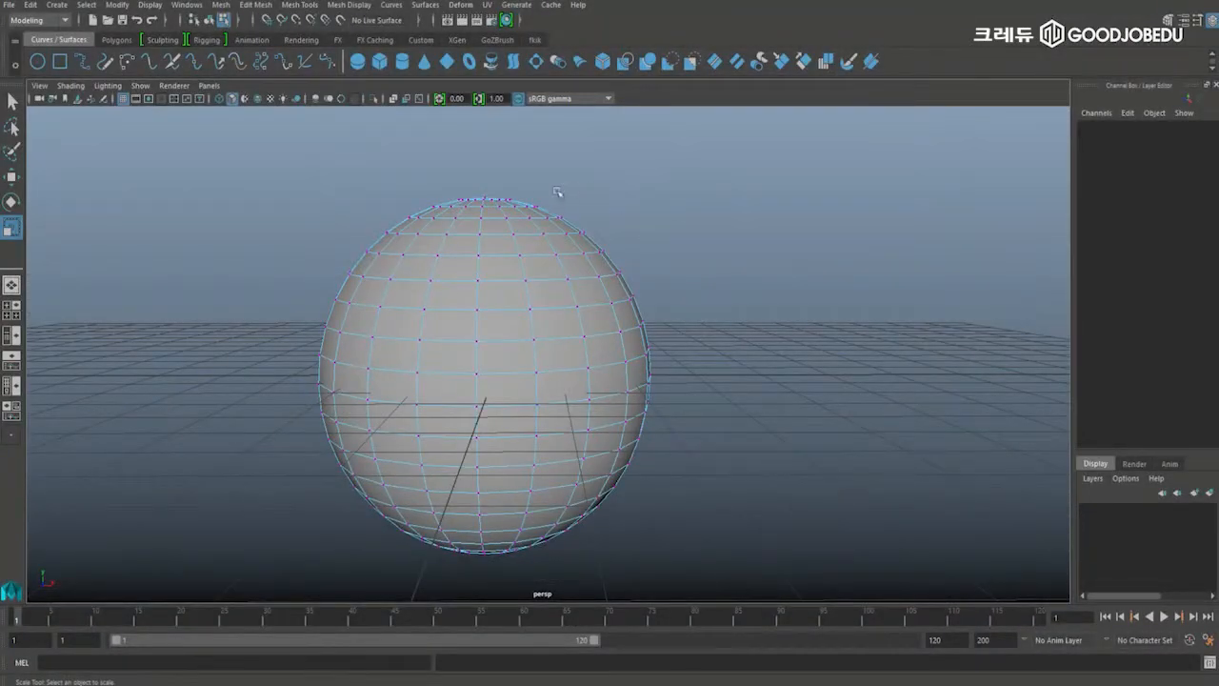
{"action": "left_click_drag", "start_coordinate": [510, 206], "coordinate": [530, 215]}
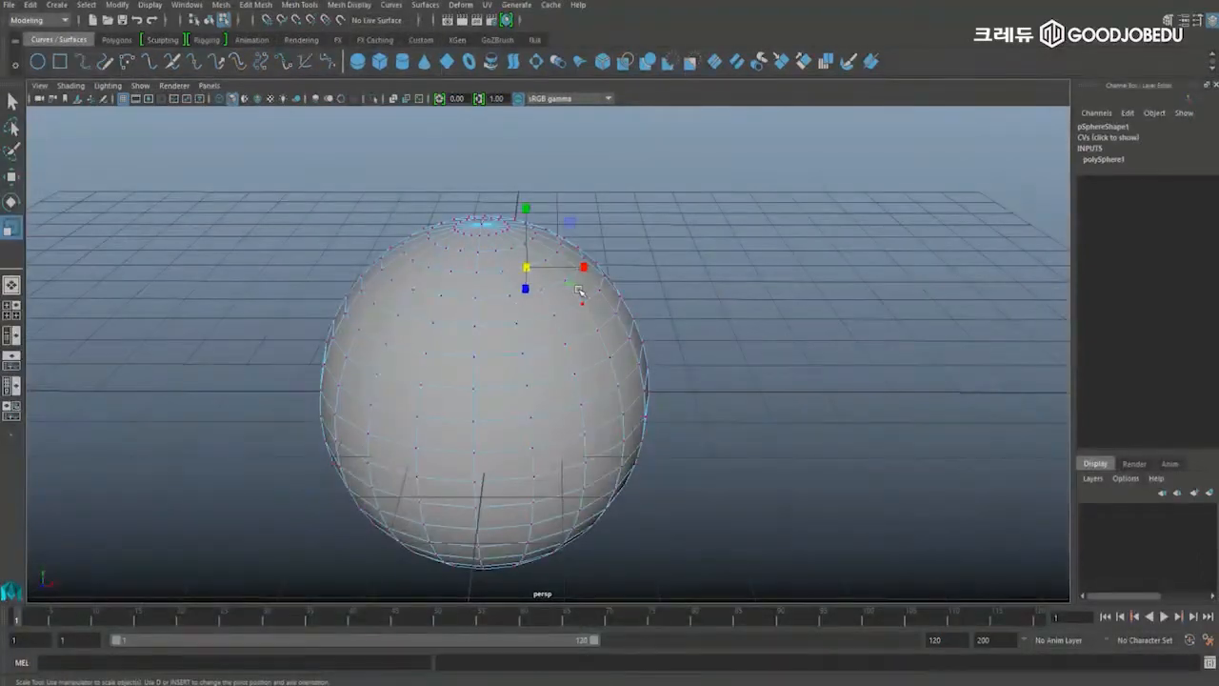
Select all of the sphere's vertices with the Select Tool and check the selection around the model.
{"action": "key", "text": "q"}
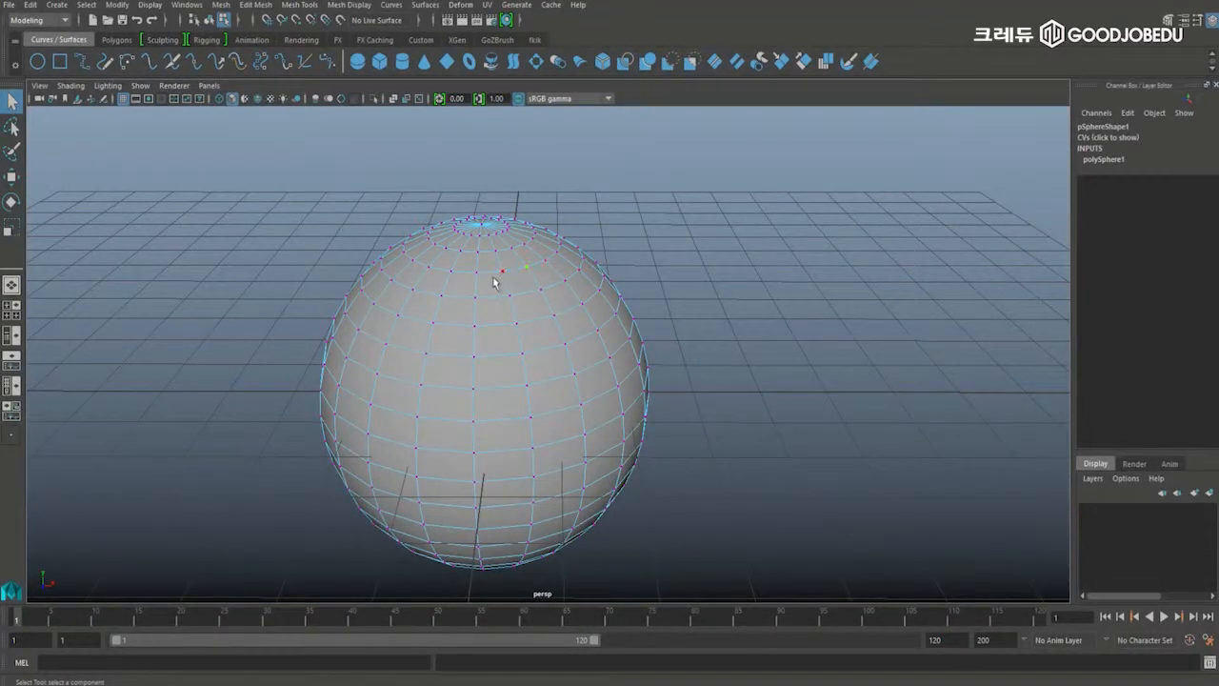
{"action": "left_click_drag", "start_coordinate": [650, 258], "coordinate": [606, 201], "text": "alt"}
{"action": "left_click_drag", "start_coordinate": [334, 155], "coordinate": [525, 211]}
{"action": "left_click_drag", "start_coordinate": [304, 169], "coordinate": [772, 590]}
{"action": "mouse_move", "coordinate": [756, 367]}
{"action": "left_mouse_down", "text": "alt"}
{"action": "mouse_move", "coordinate": [772, 367]}
{"action": "mouse_move", "coordinate": [738, 370]}
{"action": "mouse_move", "coordinate": [759, 372]}
{"action": "left_mouse_up", "text": "alt"}
{"action": "left_click_drag", "start_coordinate": [789, 333], "coordinate": [734, 337], "text": "alt"}
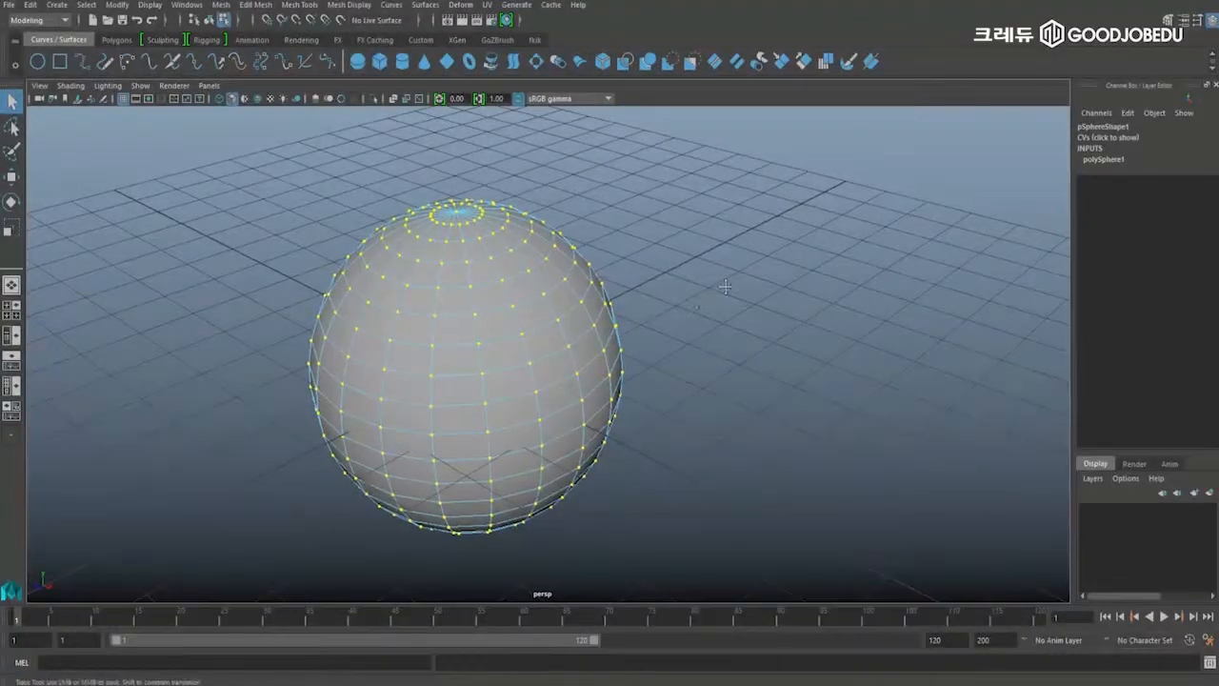
{"action": "left_click_drag", "start_coordinate": [708, 296], "coordinate": [763, 268], "text": "alt"}
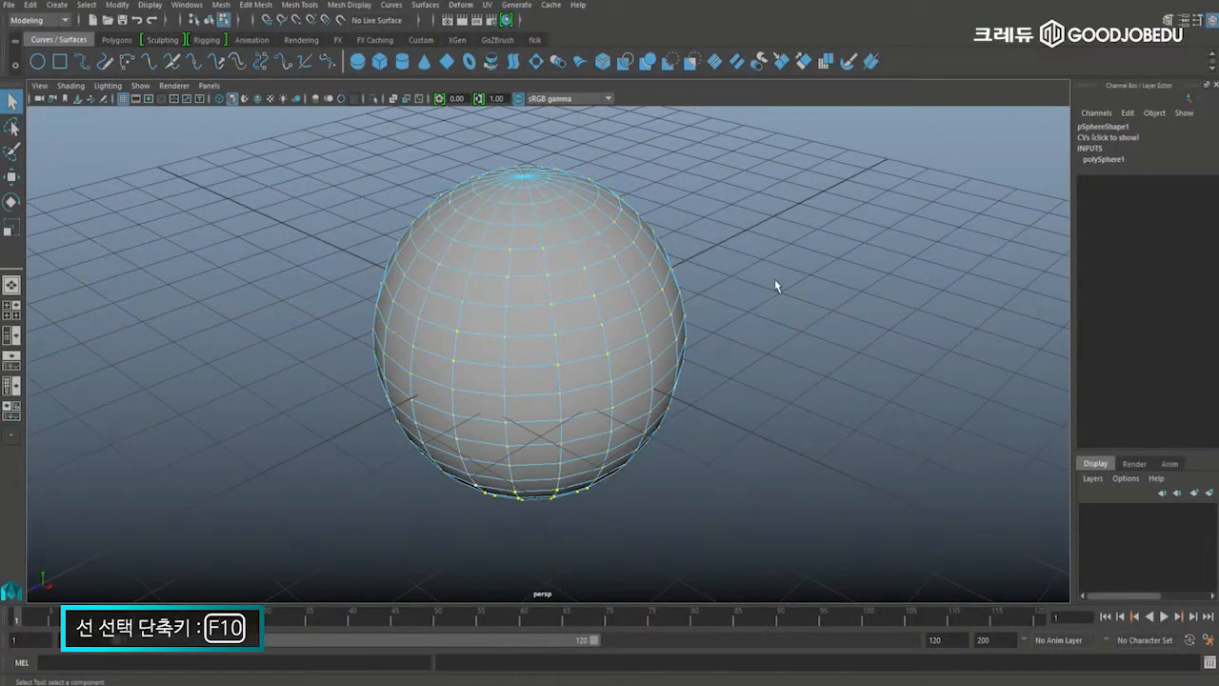
Switch the sphere to edge selection mode and select individual edges on its upper front.
{"action": "key", "text": "F10"}
{"action": "mouse_move", "coordinate": [775, 279]}
{"action": "left_mouse_down", "text": "alt"}
{"action": "mouse_move", "coordinate": [906, 272]}
{"action": "mouse_move", "coordinate": [822, 250]}
{"action": "mouse_move", "coordinate": [803, 264]}
{"action": "mouse_move", "coordinate": [754, 245]}
{"action": "mouse_move", "coordinate": [752, 275]}
{"action": "left_mouse_up", "text": "alt"}
{"action": "left_click_drag", "start_coordinate": [750, 262], "coordinate": [752, 264], "text": "alt"}
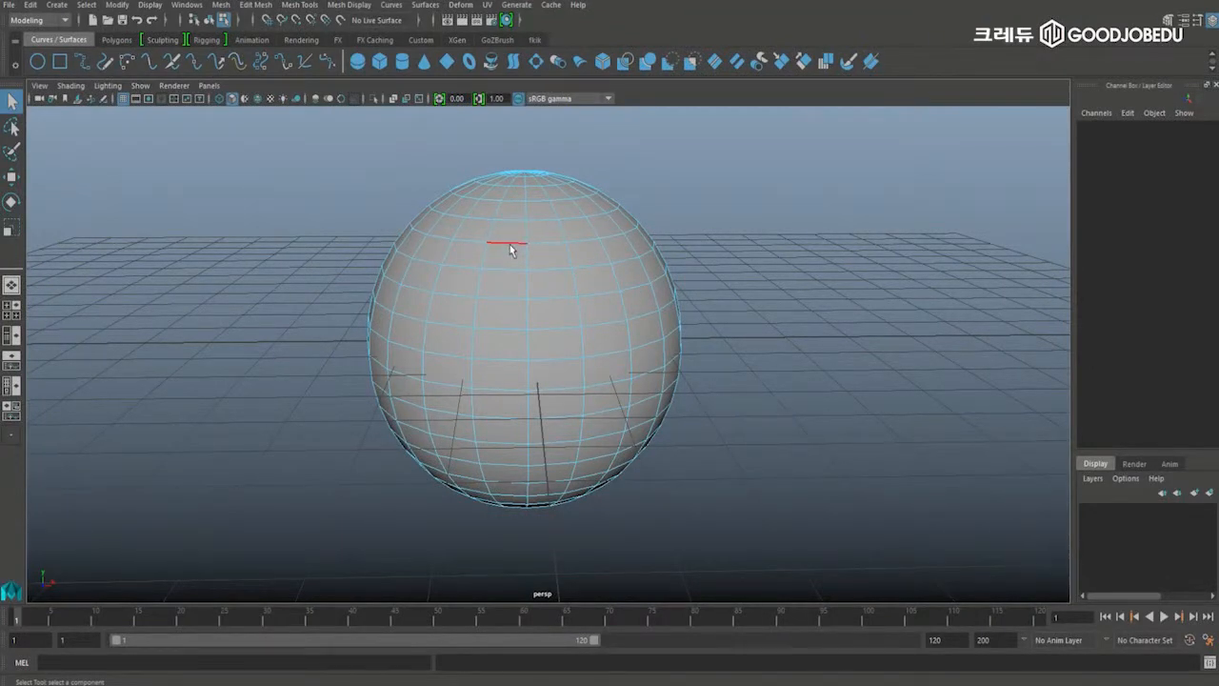
{"action": "left_click", "coordinate": [541, 249]}
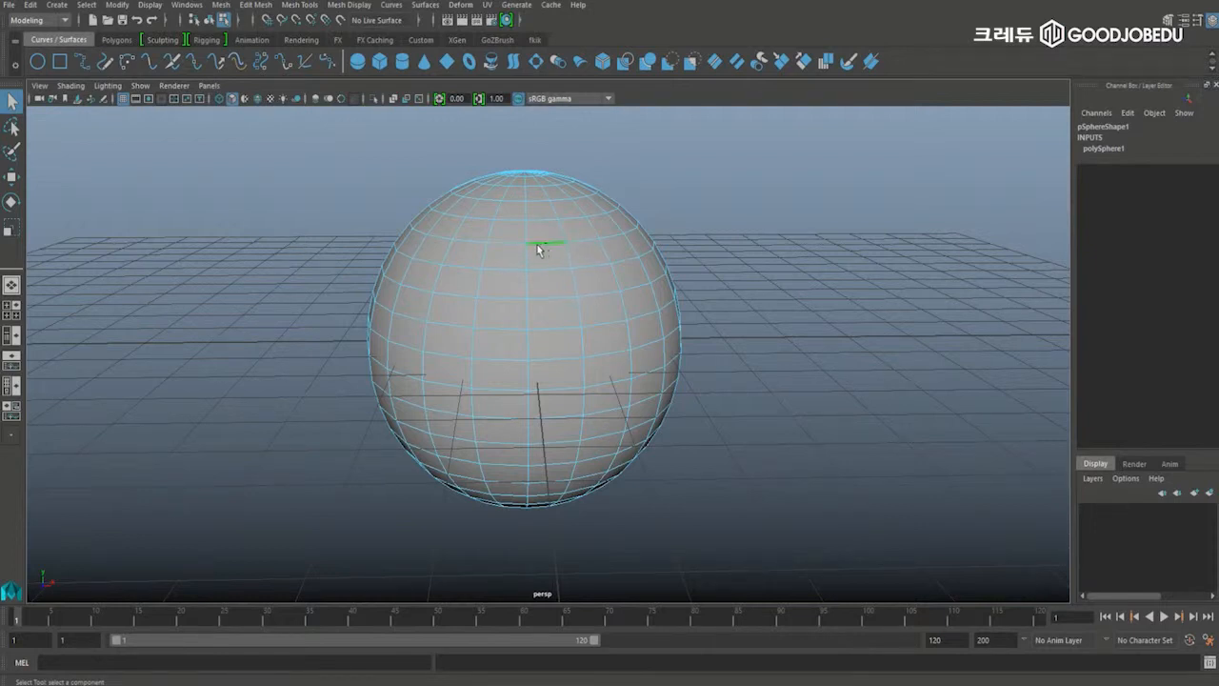
{"action": "left_click", "coordinate": [529, 255]}
{"action": "left_click", "coordinate": [540, 269]}
{"action": "left_click", "coordinate": [564, 253]}
{"action": "left_click", "coordinate": [553, 246]}
{"action": "left_click", "coordinate": [529, 255]}
{"action": "left_click", "coordinate": [558, 268]}
{"action": "left_click", "coordinate": [570, 254]}
Select all of the sphere's edges at once and clear the selection.
{"action": "left_click_drag", "start_coordinate": [273, 155], "coordinate": [799, 590]}
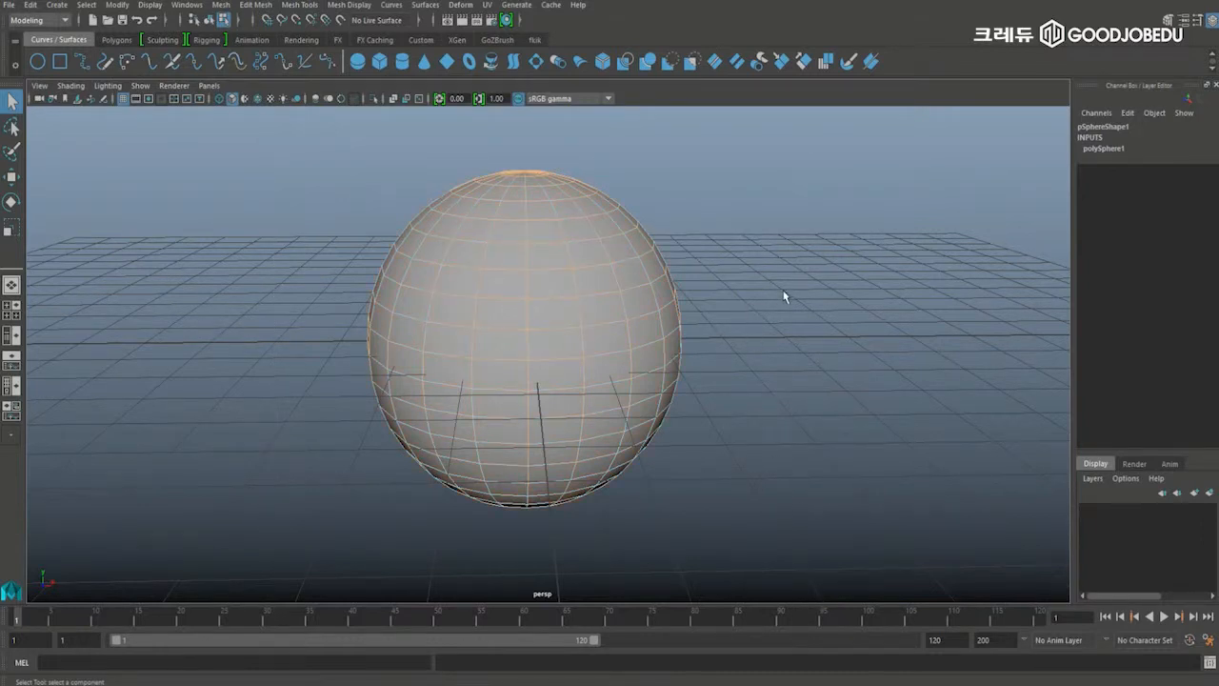
{"action": "left_click", "coordinate": [754, 273]}
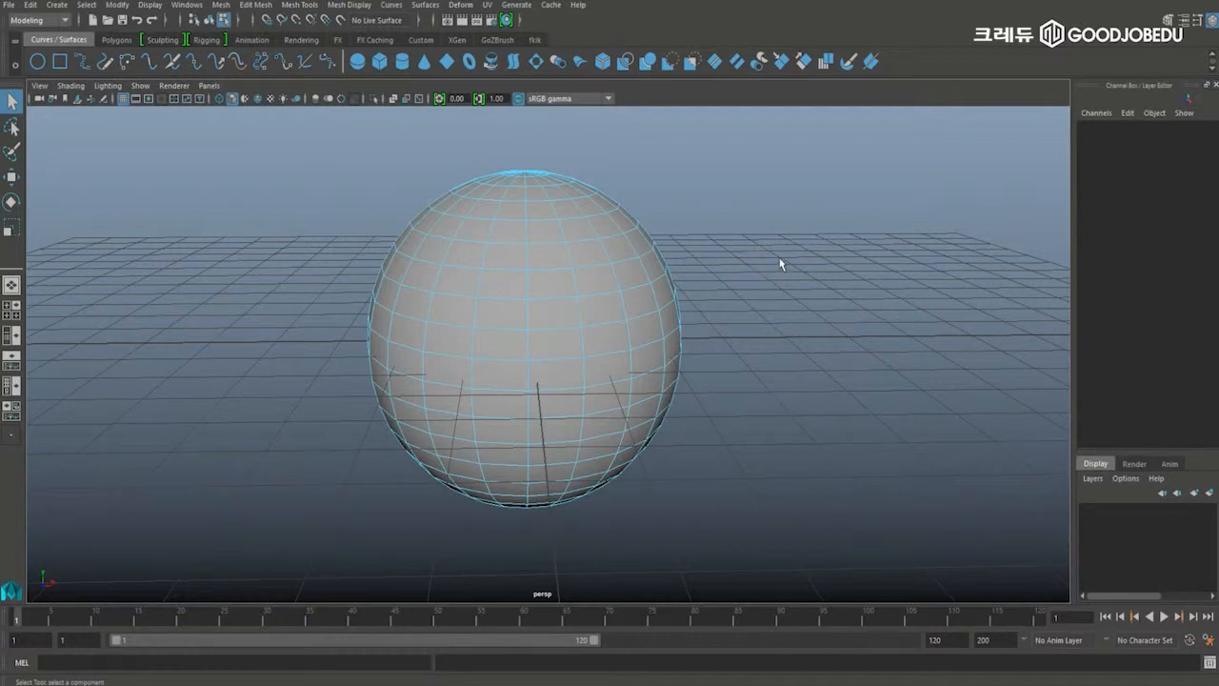
{"action": "key", "text": "w"}
{"action": "middle_click_drag", "start_coordinate": [747, 221], "coordinate": [740, 247], "text": "alt"}
{"action": "key", "text": "q"}
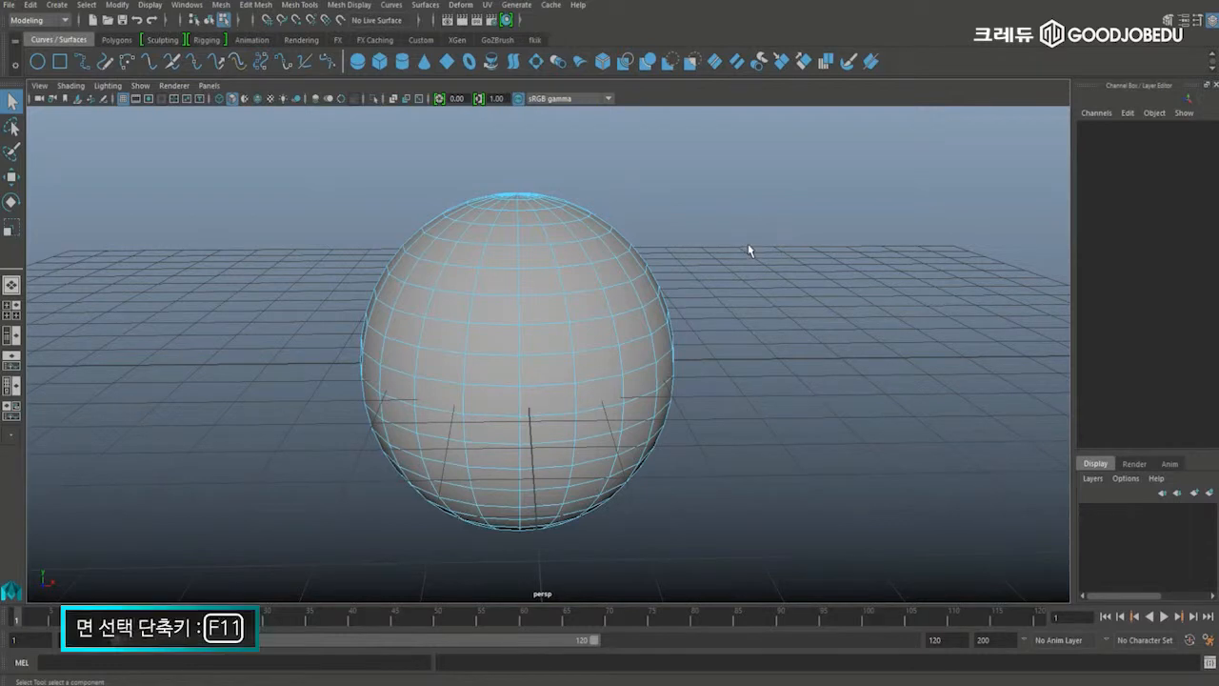
Switch the sphere to face selection mode and select a single face on its upper right side.
{"action": "key", "text": "F11"}
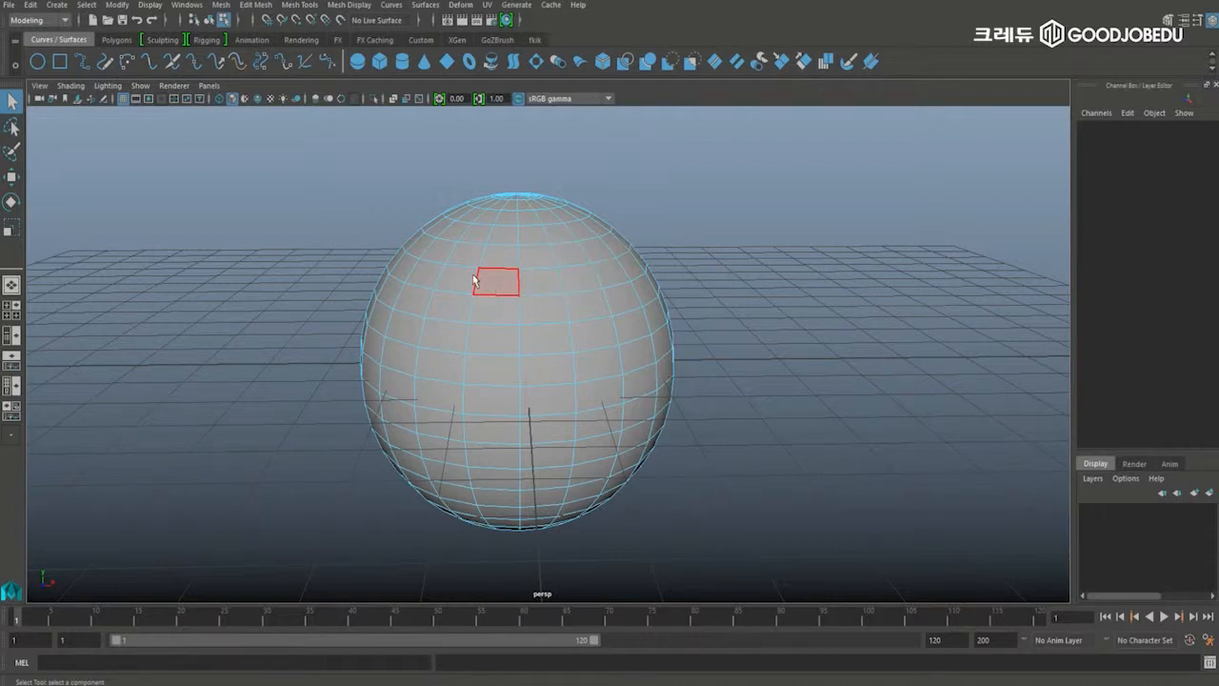
{"action": "left_click", "coordinate": [542, 278]}
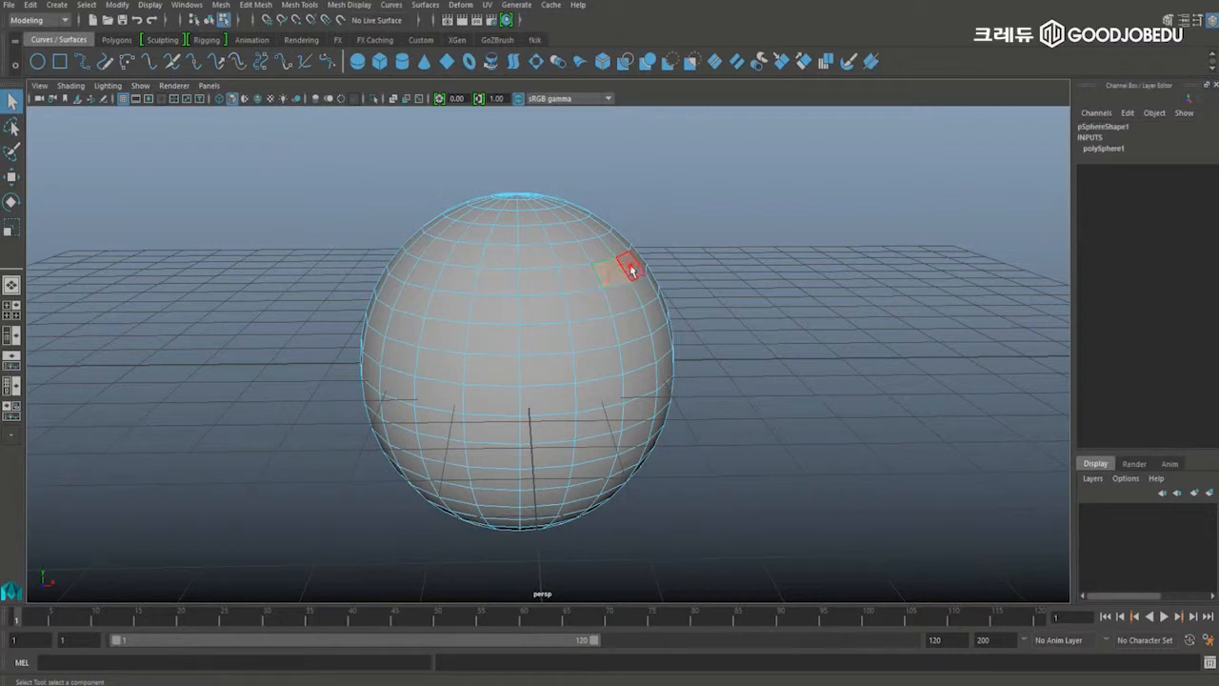
{"action": "left_click", "coordinate": [702, 254]}
{"action": "left_click", "coordinate": [607, 271]}
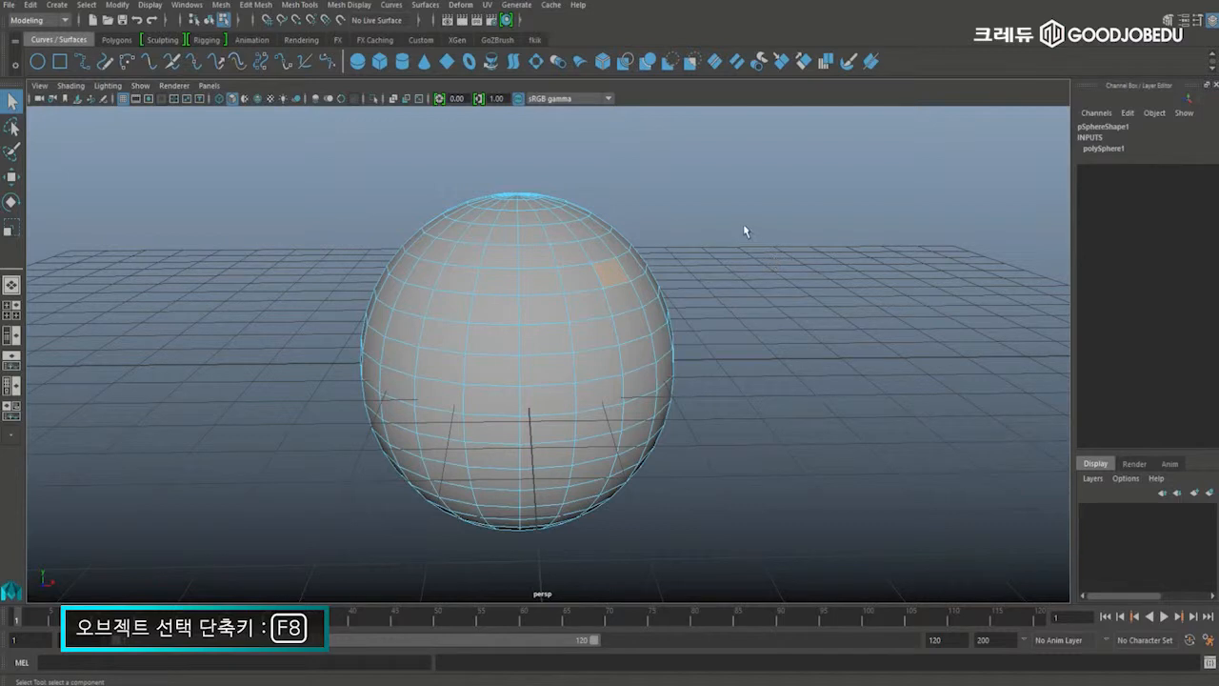
Return the sphere to object mode, switch it to Vertex mode and clear the vertex selection.
{"action": "key", "text": "F8"}
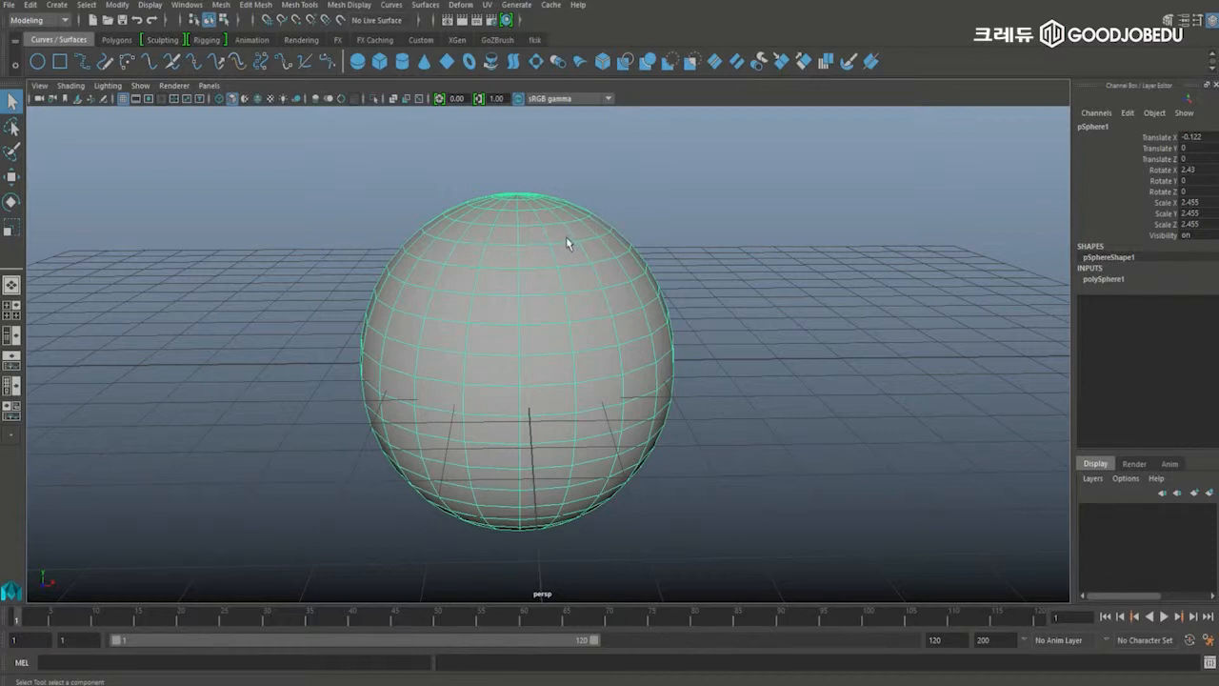
{"action": "right_click", "coordinate": [557, 238]}
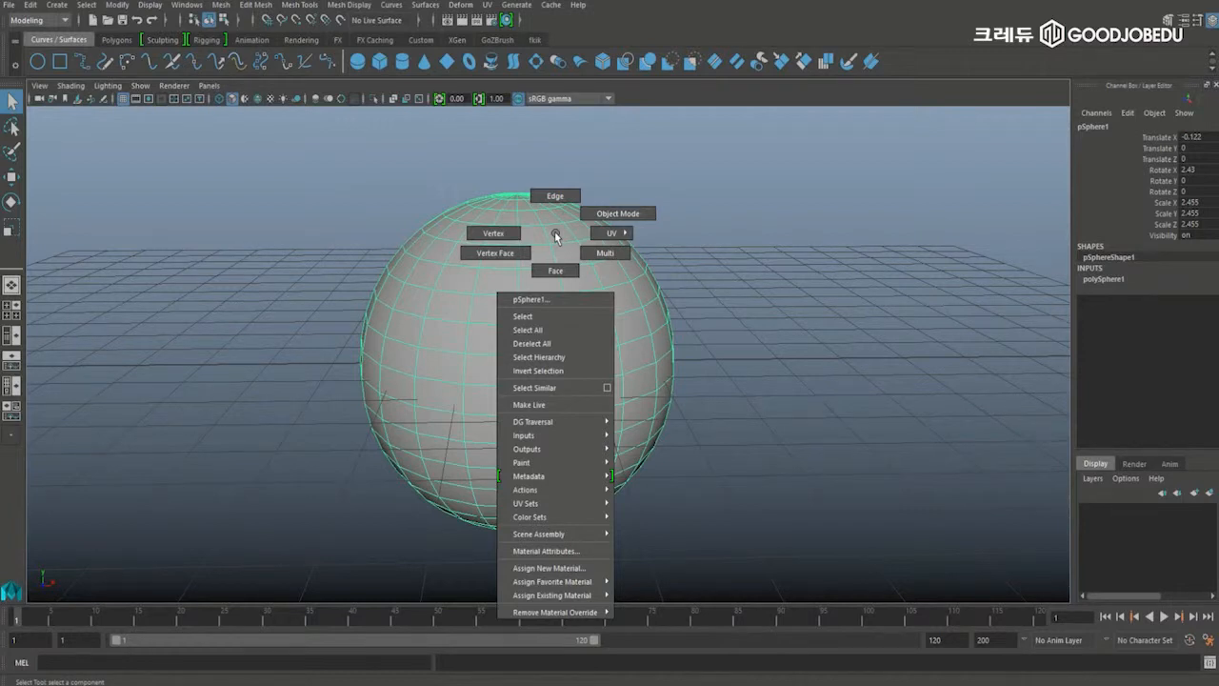
{"action": "left_click", "coordinate": [493, 236]}
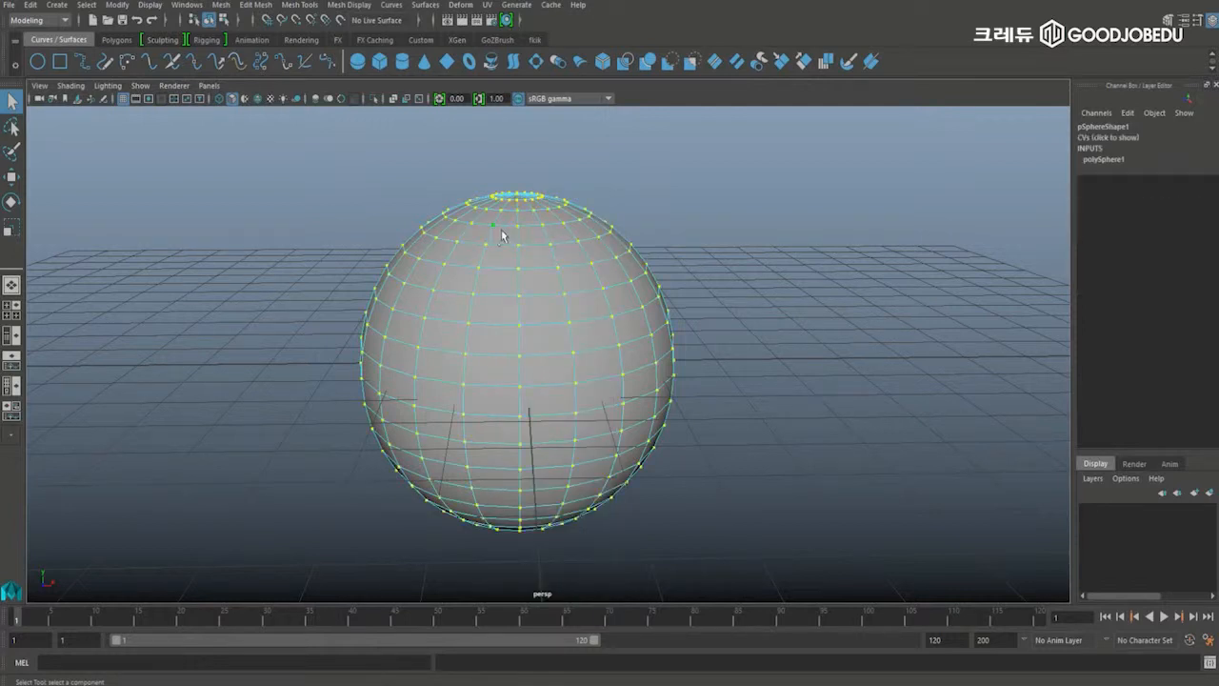
{"action": "left_click", "coordinate": [690, 246]}
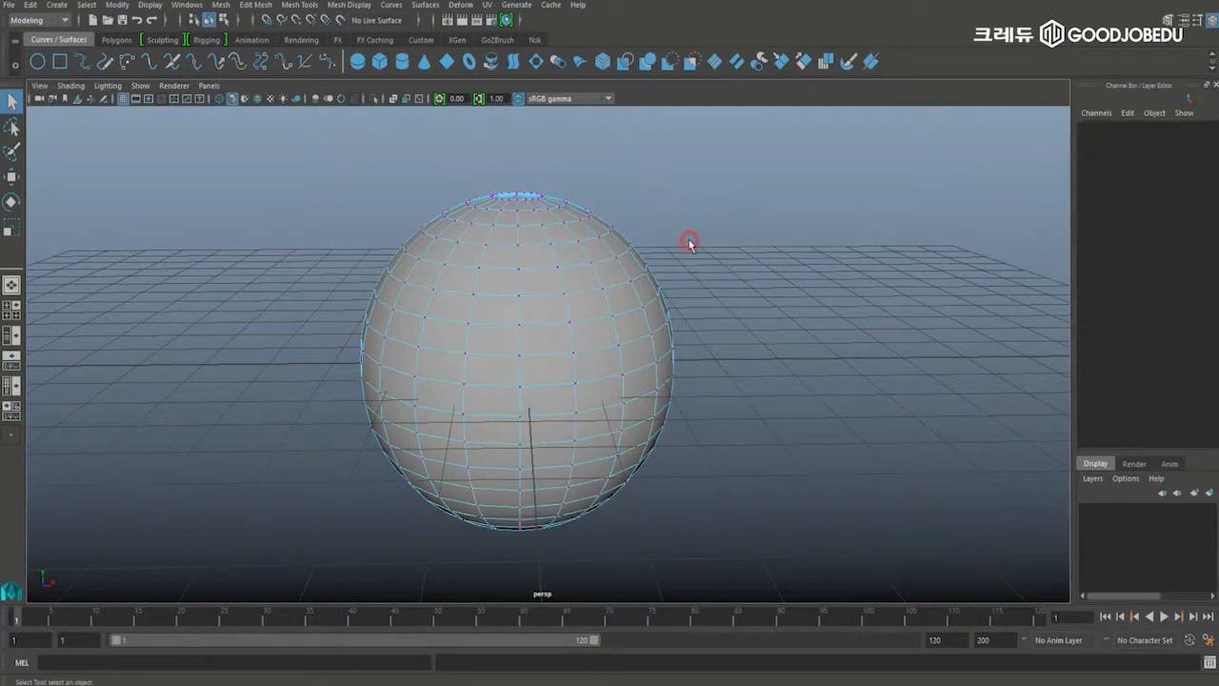
Switch the sphere to Edge mode and on to Face mode, with one face on its upper right side selected.
{"action": "right_click", "coordinate": [534, 259]}
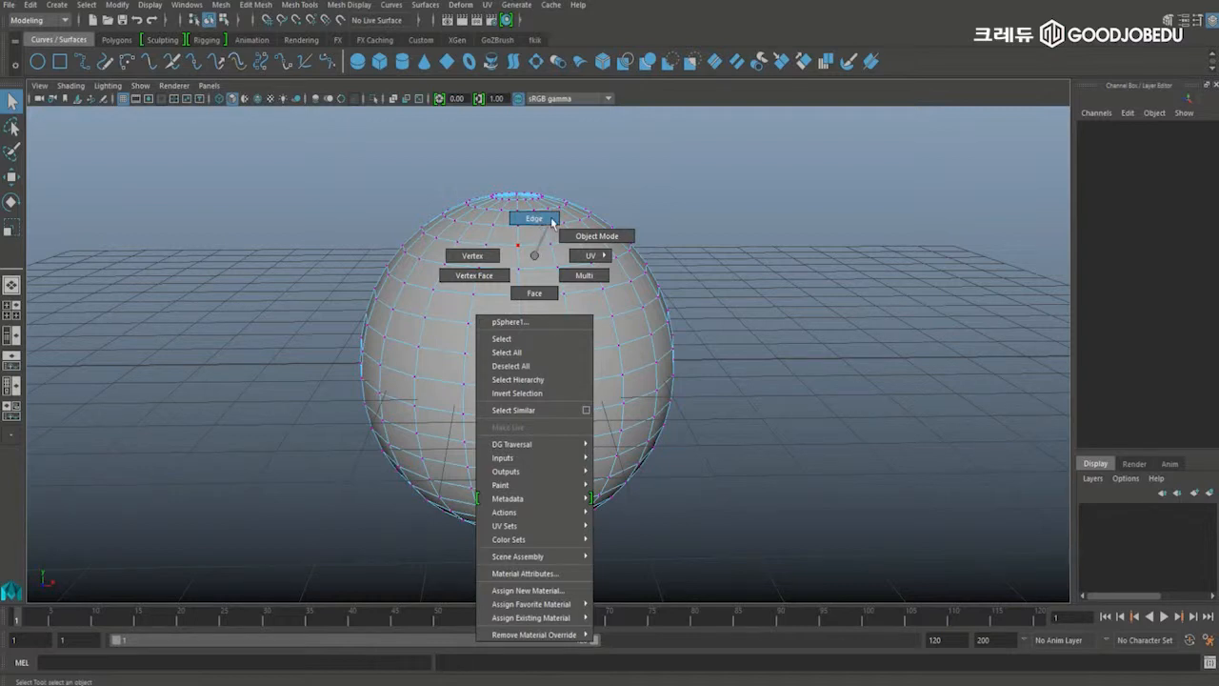
{"action": "right_click_drag", "start_coordinate": [552, 222], "coordinate": [552, 222]}
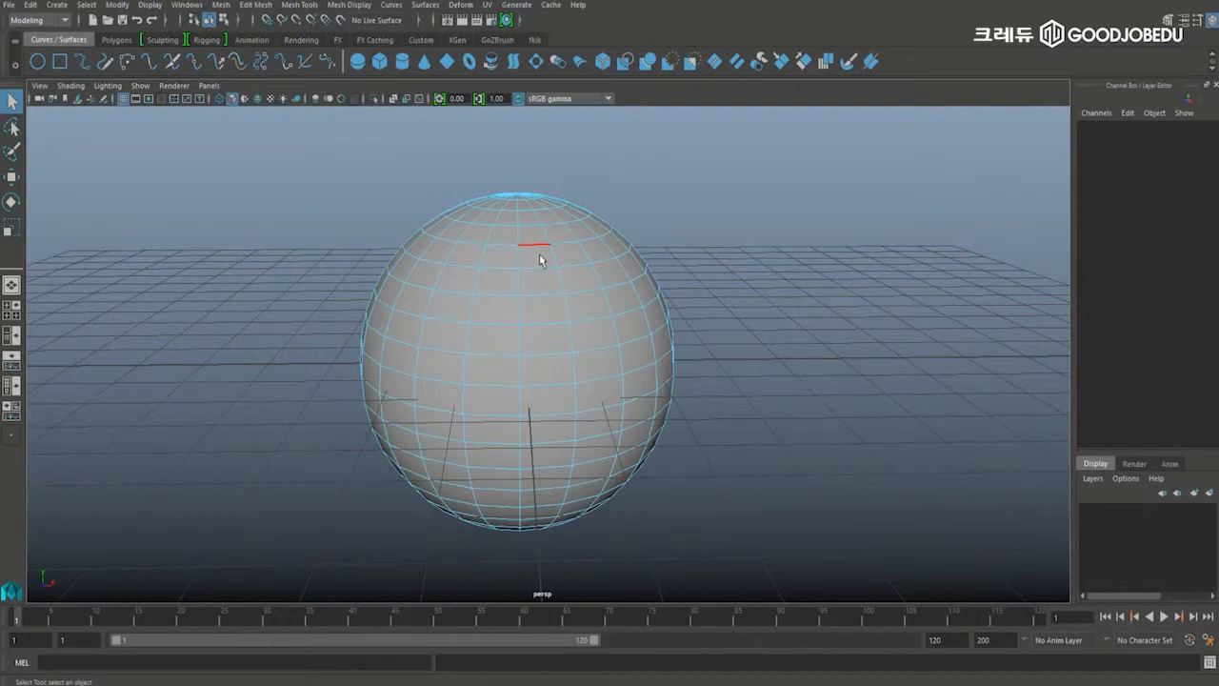
{"action": "right_click_drag", "start_coordinate": [539, 254], "coordinate": [540, 293]}
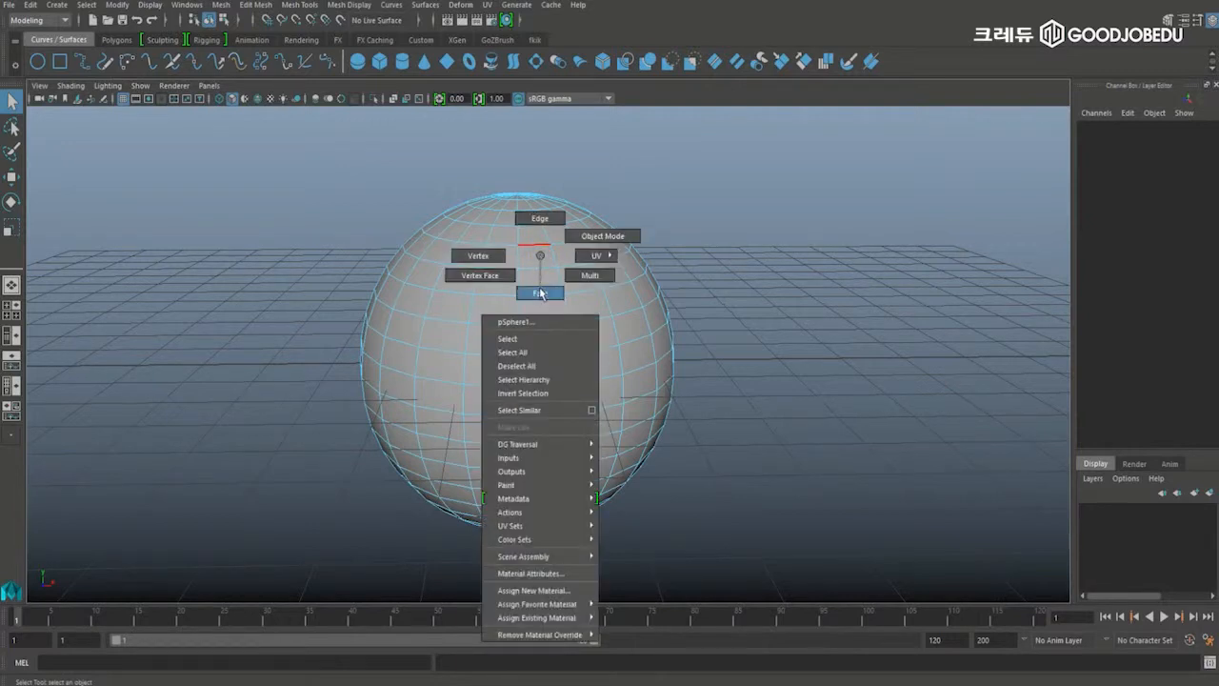
{"action": "right_click_drag", "start_coordinate": [540, 294], "coordinate": [539, 286]}
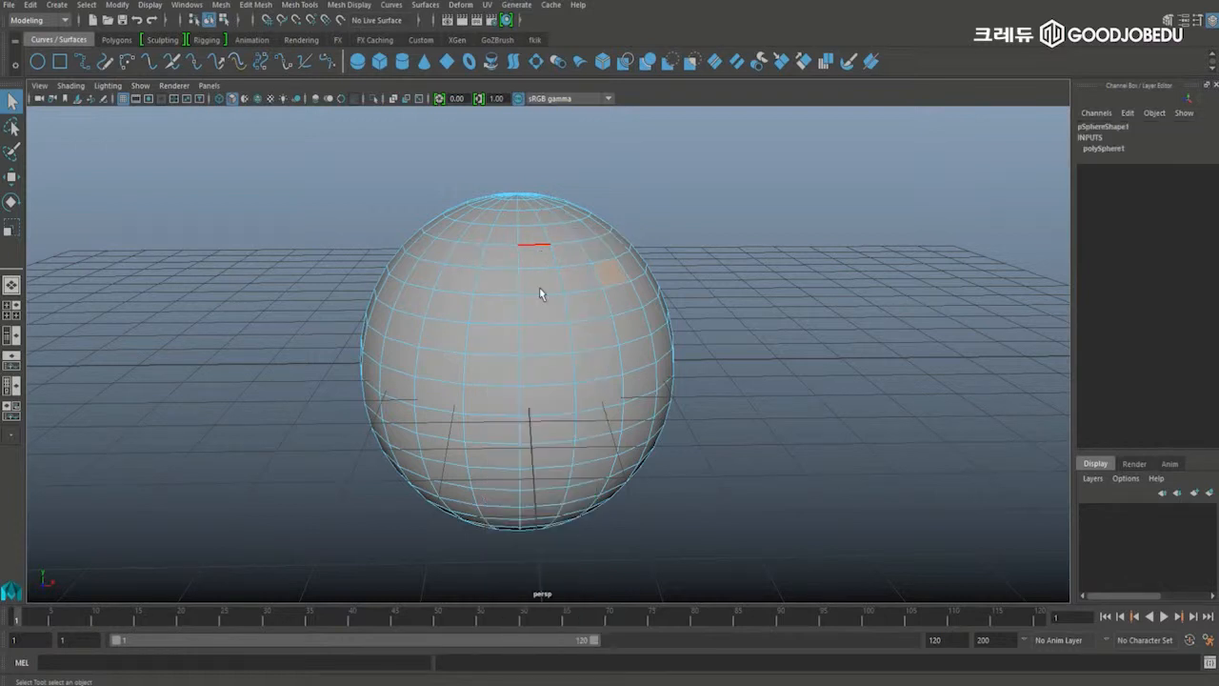
{"action": "left_click", "coordinate": [593, 276]}
Return the sphere to Object Mode, select it as a whole and view it from above.
{"action": "mouse_move", "coordinate": [348, 191]}
{"action": "left_mouse_down", "text": "alt"}
{"action": "mouse_move", "coordinate": [354, 266]}
{"action": "mouse_move", "coordinate": [360, 195]}
{"action": "left_mouse_up", "text": "alt"}
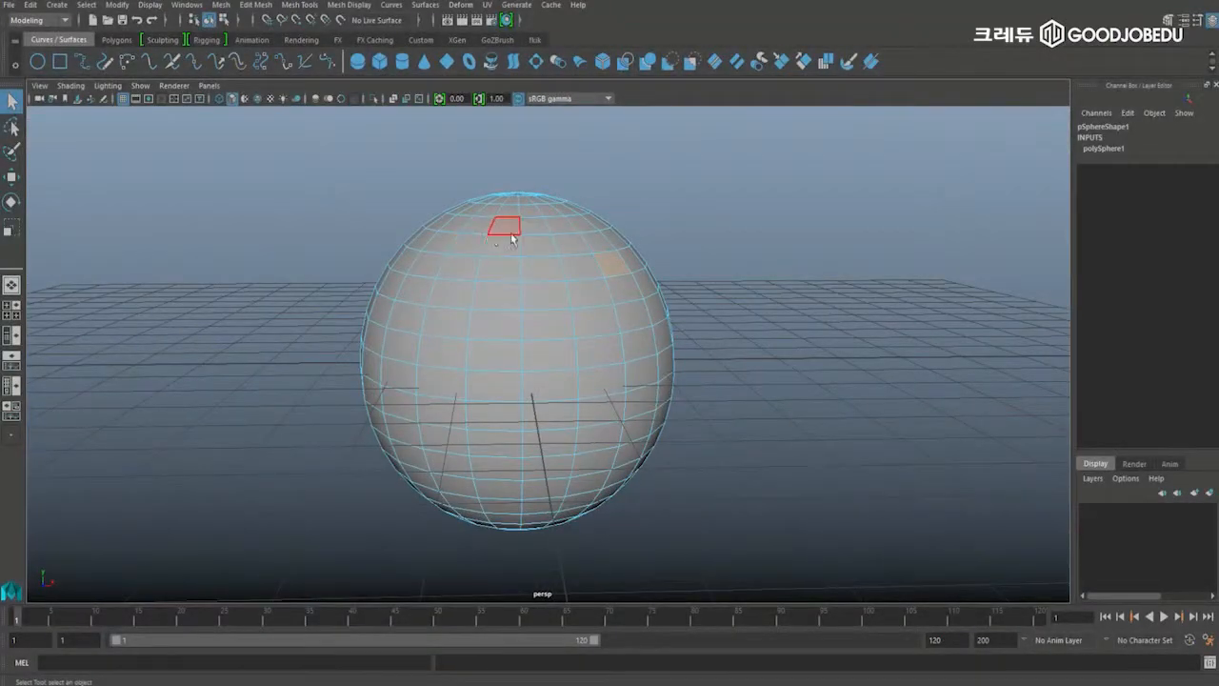
{"action": "right_click", "coordinate": [502, 234]}
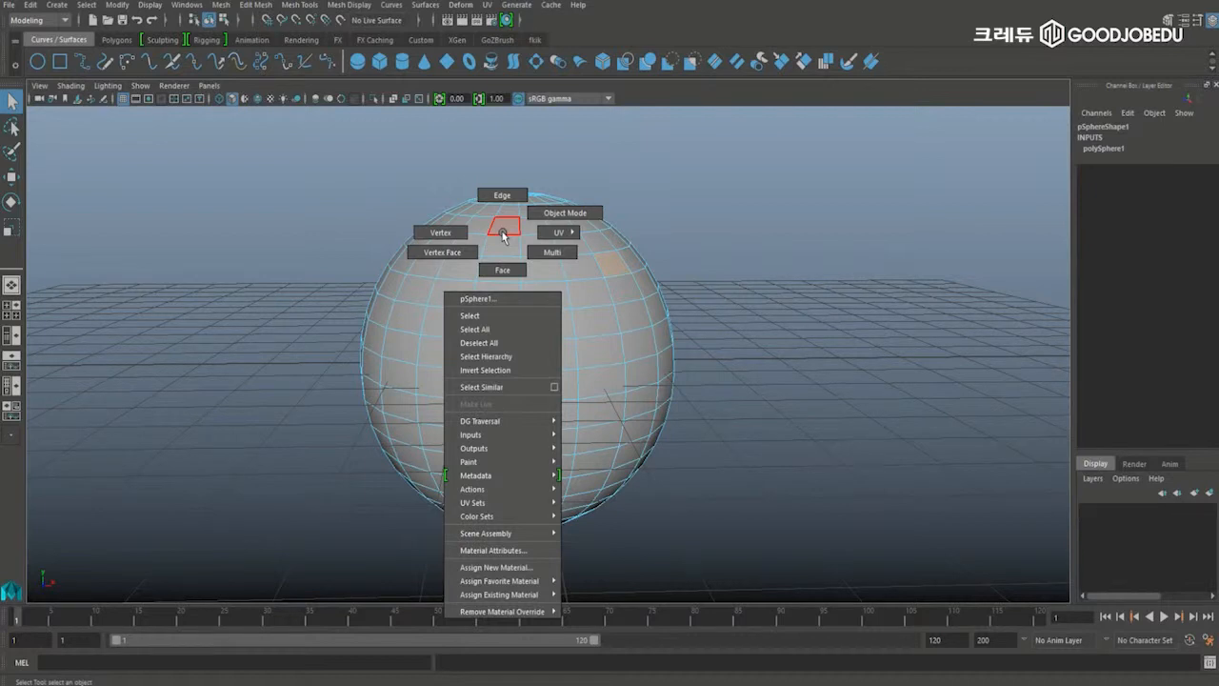
{"action": "left_click", "coordinate": [552, 214]}
{"action": "left_click", "coordinate": [571, 258]}
{"action": "left_click_drag", "start_coordinate": [715, 234], "coordinate": [661, 196], "text": "alt"}
{"action": "left_click_drag", "start_coordinate": [672, 261], "coordinate": [715, 248], "text": "alt"}
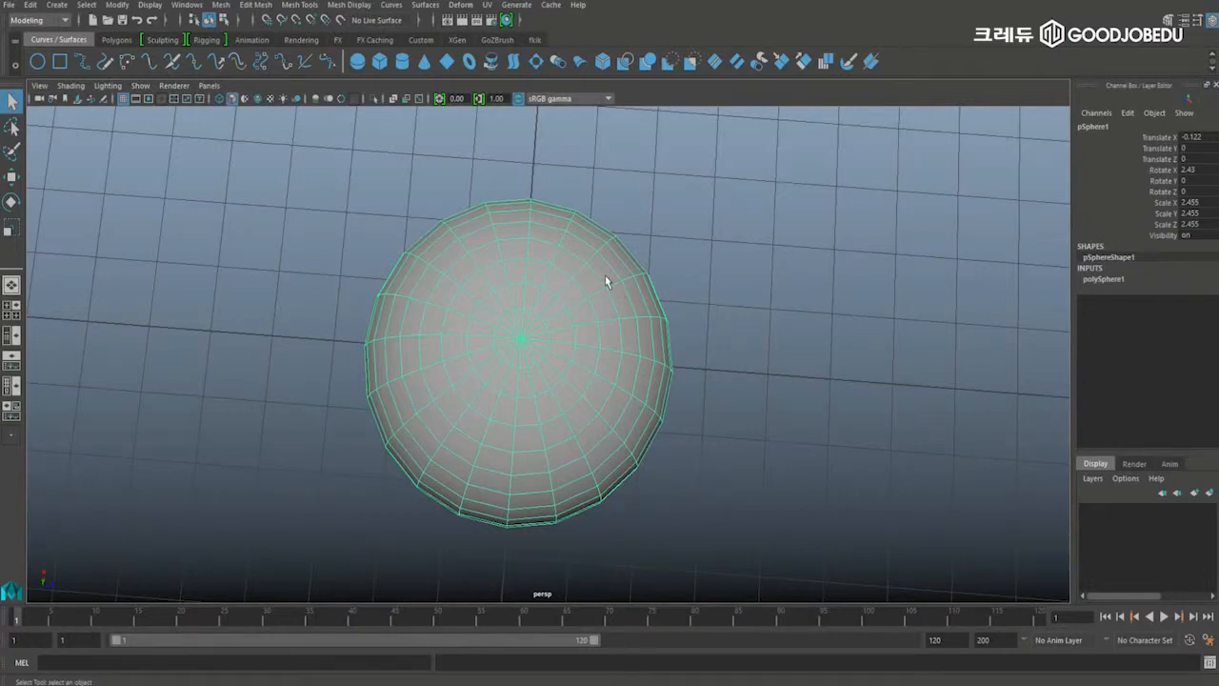
{"action": "mouse_move", "coordinate": [685, 270]}
{"action": "left_mouse_down", "text": "alt"}
{"action": "mouse_move", "coordinate": [705, 270]}
{"action": "mouse_move", "coordinate": [688, 259]}
{"action": "left_mouse_up", "text": "alt"}
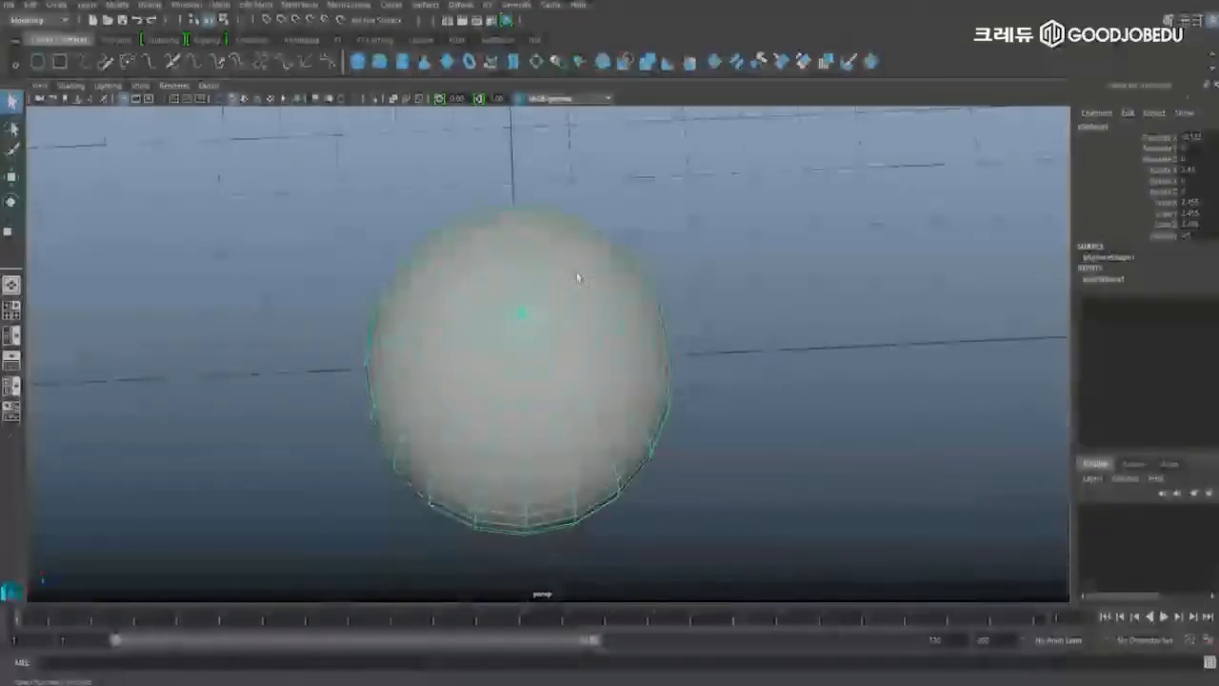
Switch the sphere back to face selection and select a full horizontal ring of faces around its top.
{"action": "key", "text": "F11"}
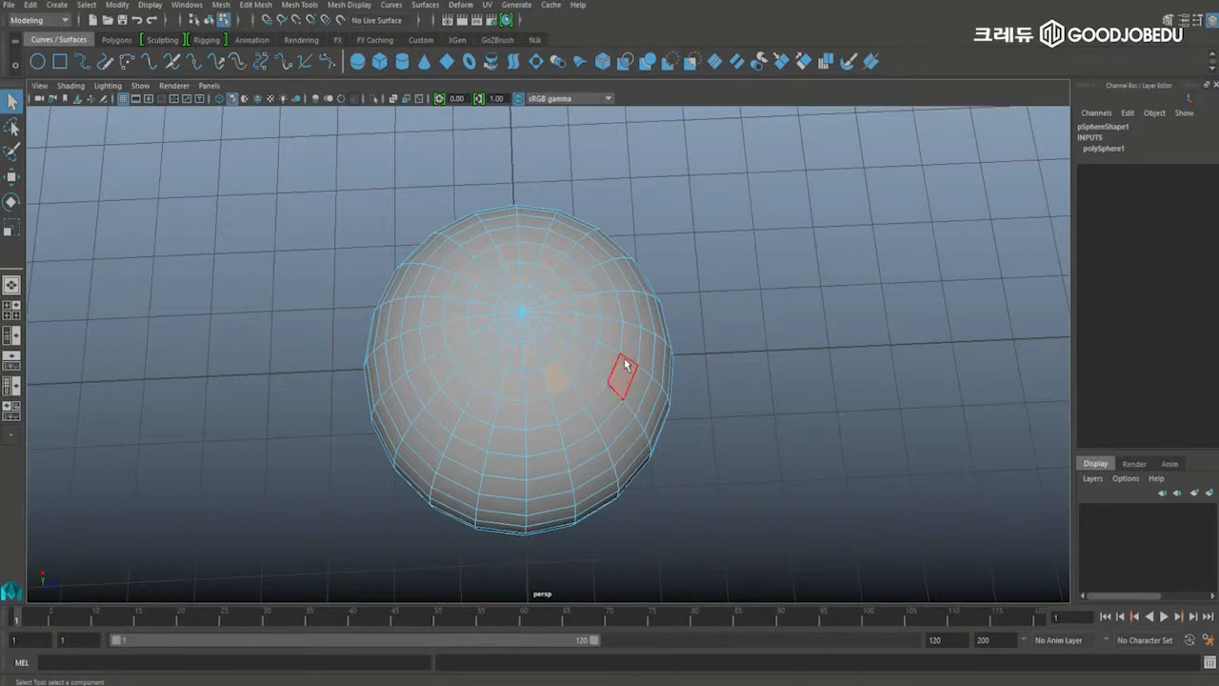
{"action": "left_click_drag", "start_coordinate": [719, 324], "coordinate": [632, 346], "text": "alt"}
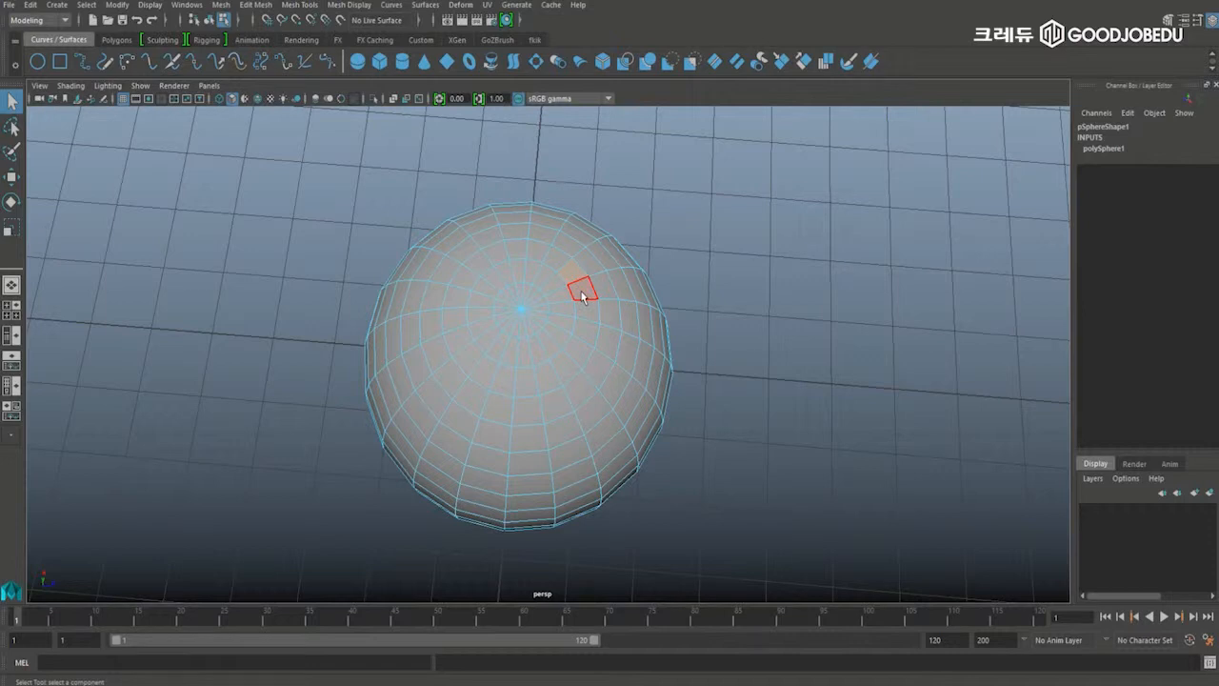
{"action": "left_click", "coordinate": [706, 259]}
{"action": "left_click_drag", "start_coordinate": [709, 279], "coordinate": [718, 275], "text": "alt"}
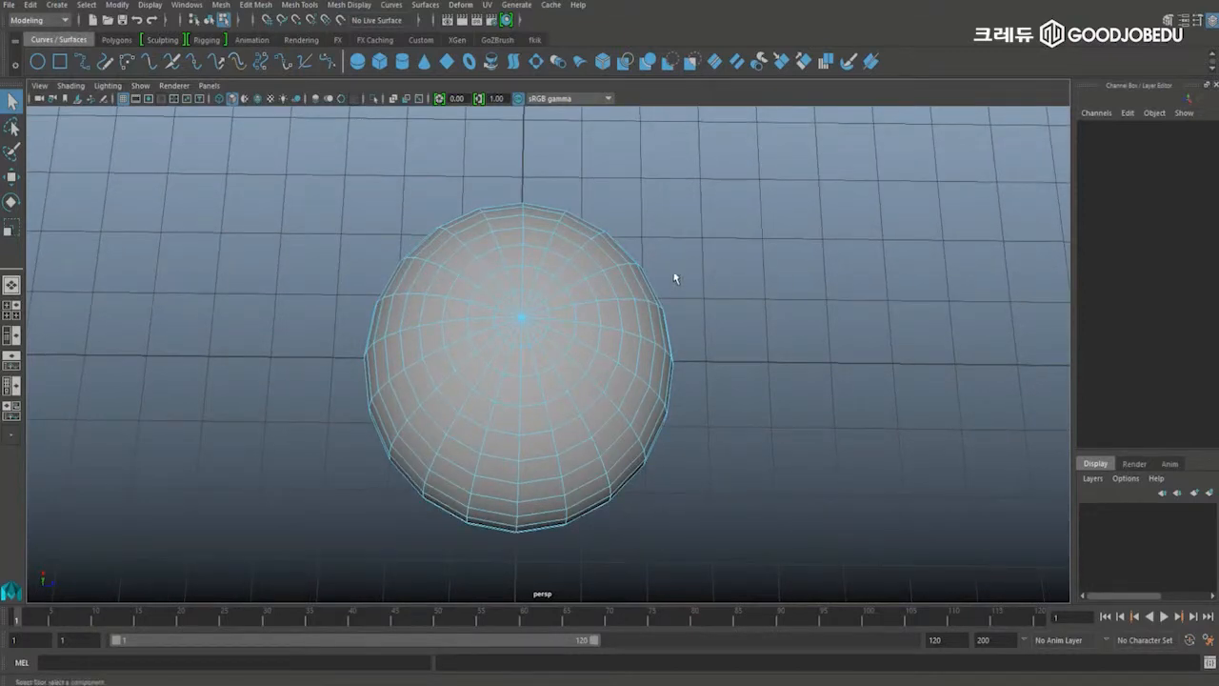
{"action": "left_click", "coordinate": [571, 278]}
{"action": "mouse_move", "coordinate": [591, 324]}
{"action": "left_mouse_down"}
{"action": "mouse_move", "coordinate": [533, 391]}
{"action": "mouse_move", "coordinate": [505, 395]}
{"action": "mouse_move", "coordinate": [471, 370]}
{"action": "mouse_move", "coordinate": [464, 288]}
{"action": "mouse_move", "coordinate": [553, 261]}
{"action": "mouse_move", "coordinate": [567, 270]}
{"action": "left_mouse_up"}
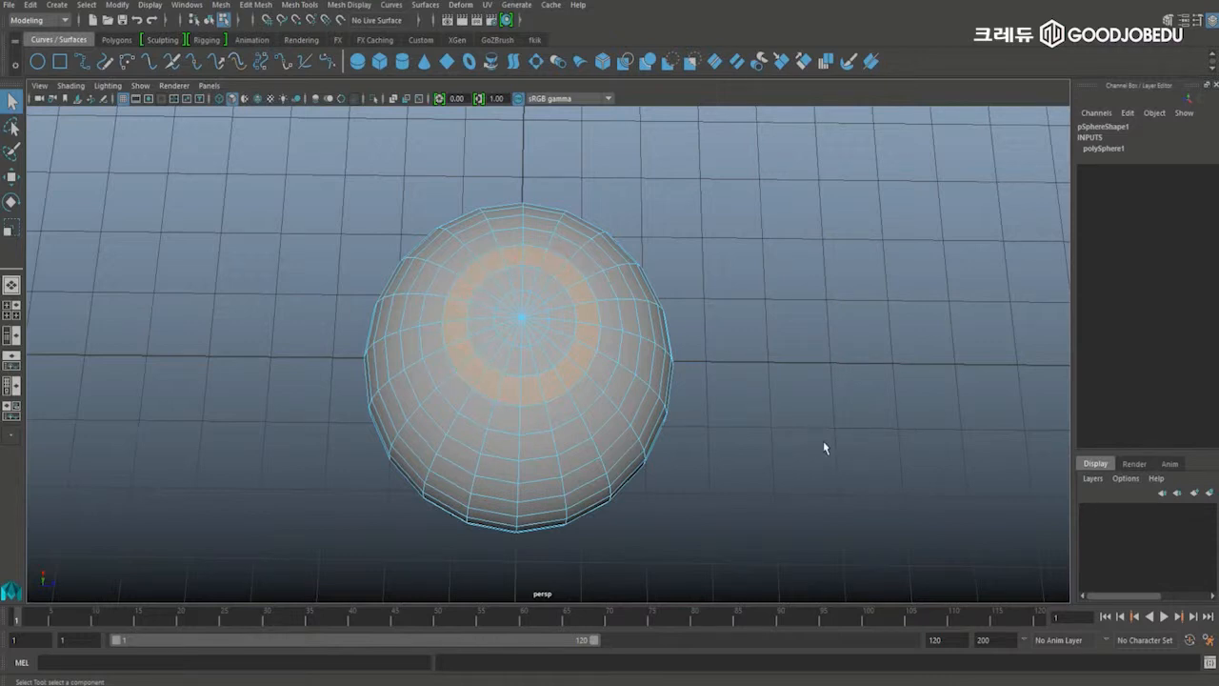
Clear the selection and select the ring again as a face loop, starting from one face and its horizontal neighbour.
{"action": "left_click", "coordinate": [803, 327]}
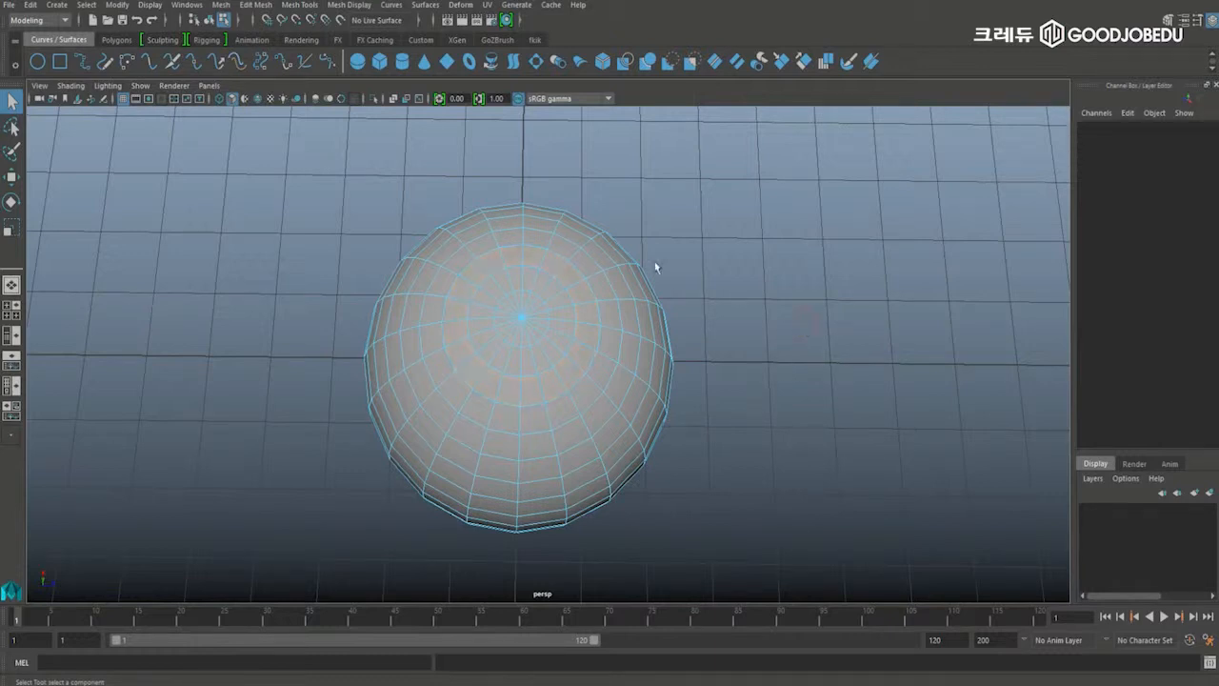
{"action": "left_click", "coordinate": [582, 294]}
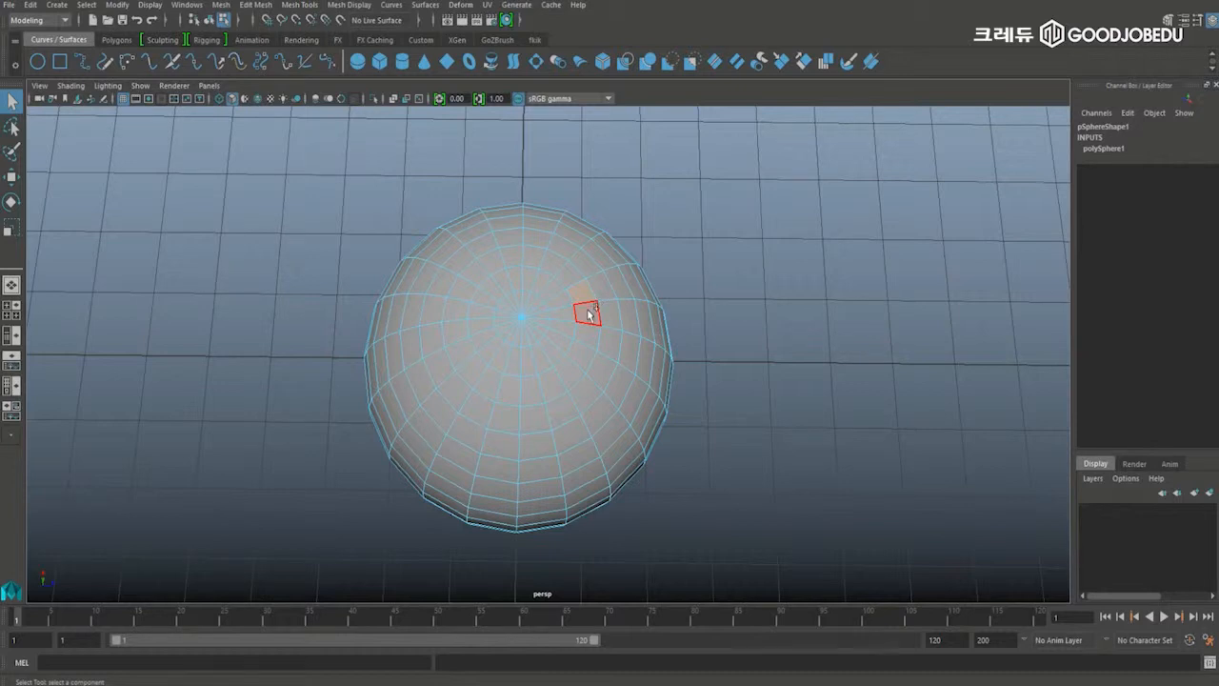
{"action": "double_click", "coordinate": [588, 313], "text": "shift"}
{"action": "left_click_drag", "start_coordinate": [732, 474], "coordinate": [735, 386], "text": "alt"}
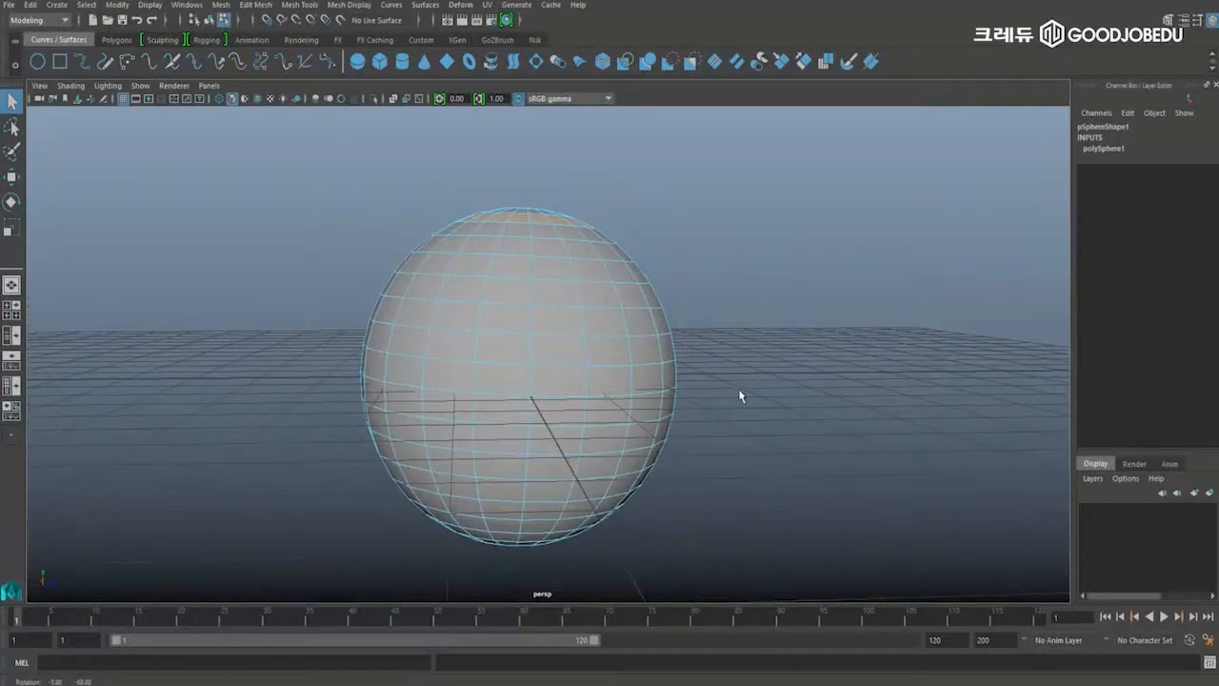
Select the vertical face loop running from the sphere's top to its bottom and inspect it.
{"action": "left_click_drag", "start_coordinate": [738, 310], "coordinate": [610, 302], "text": "alt"}
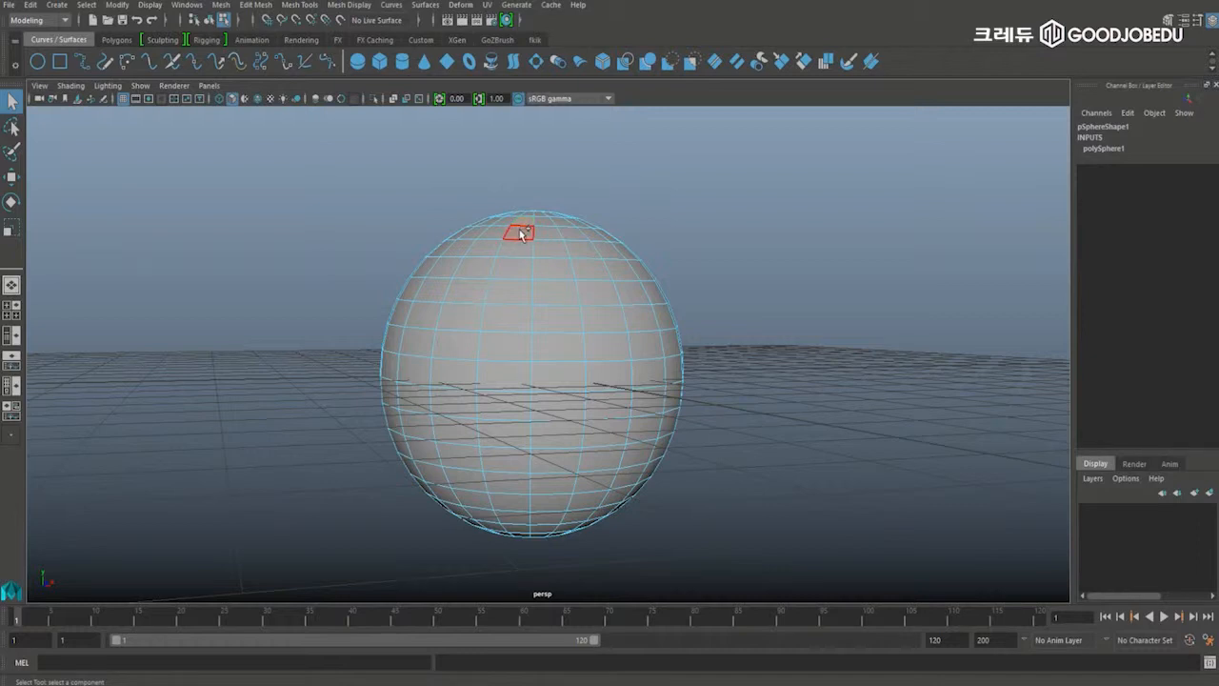
{"action": "double_click", "coordinate": [520, 233]}
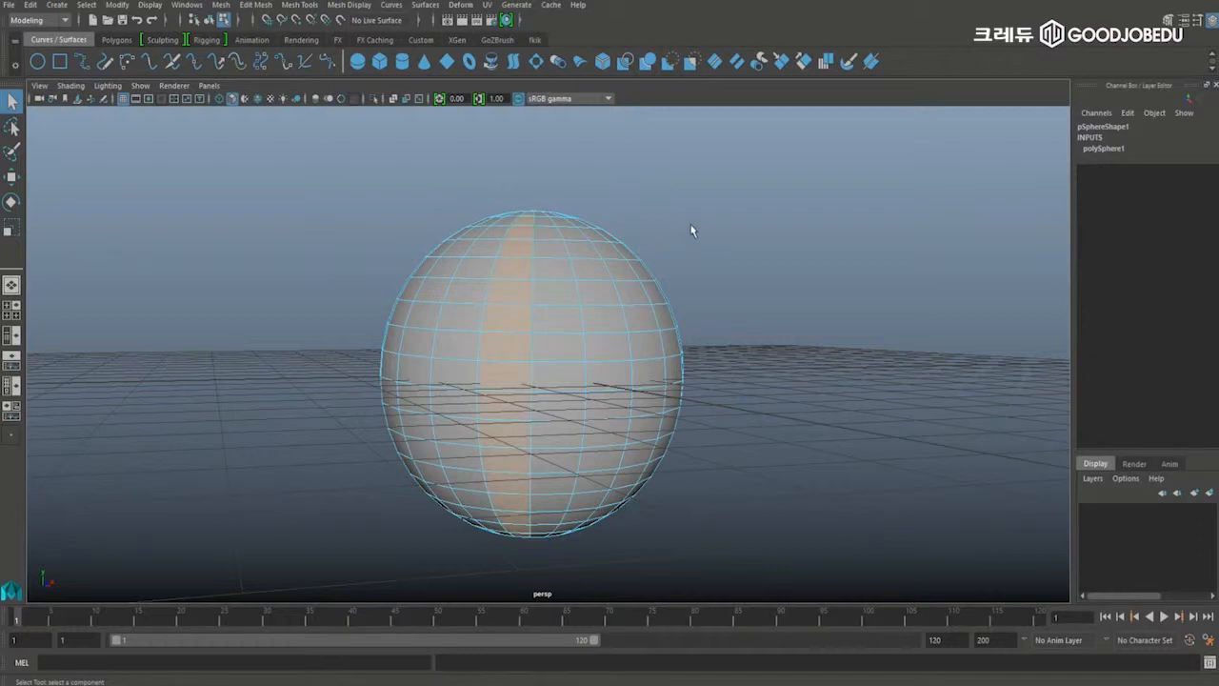
{"action": "mouse_move", "coordinate": [685, 223]}
{"action": "left_mouse_down", "text": "alt"}
{"action": "mouse_move", "coordinate": [703, 238]}
{"action": "mouse_move", "coordinate": [702, 225]}
{"action": "left_mouse_up", "text": "alt"}
{"action": "left_click_drag", "start_coordinate": [717, 298], "coordinate": [724, 324], "text": "alt"}
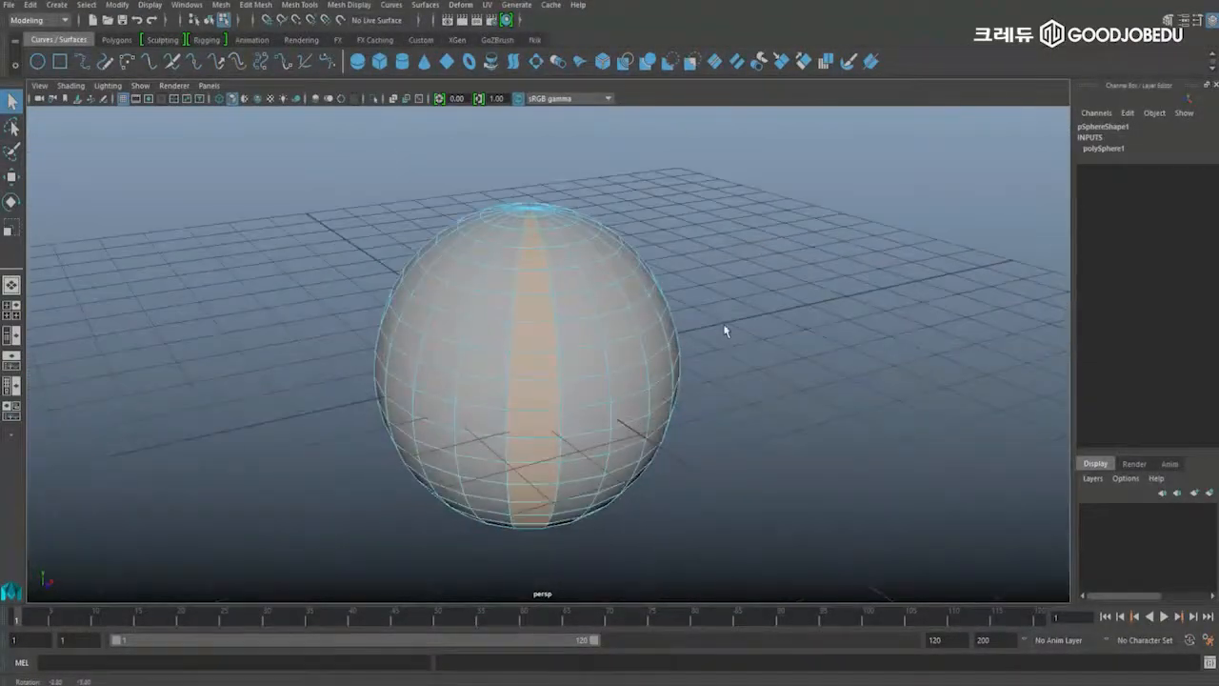